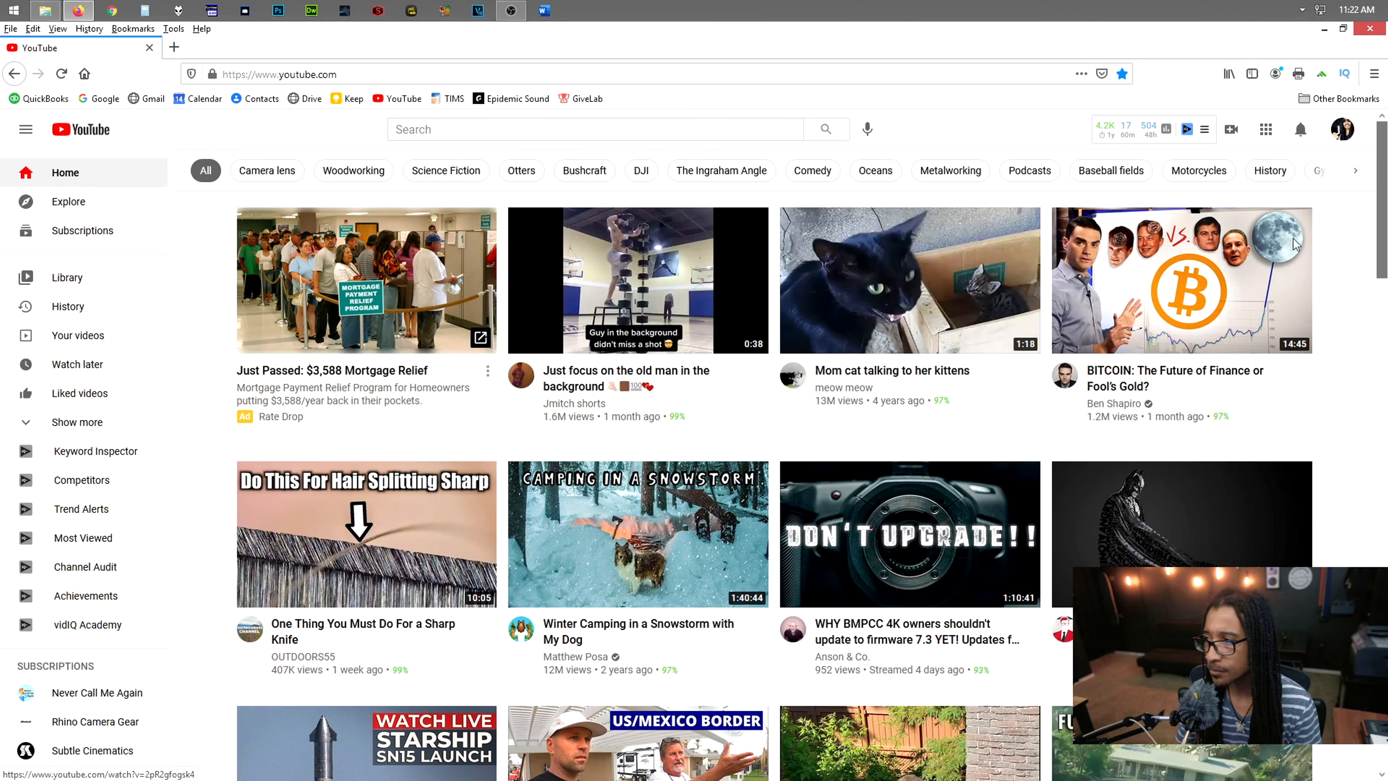
Open YouTube Studio for the signed-in account and bring up the channel's upload default settings
click(1338, 137)
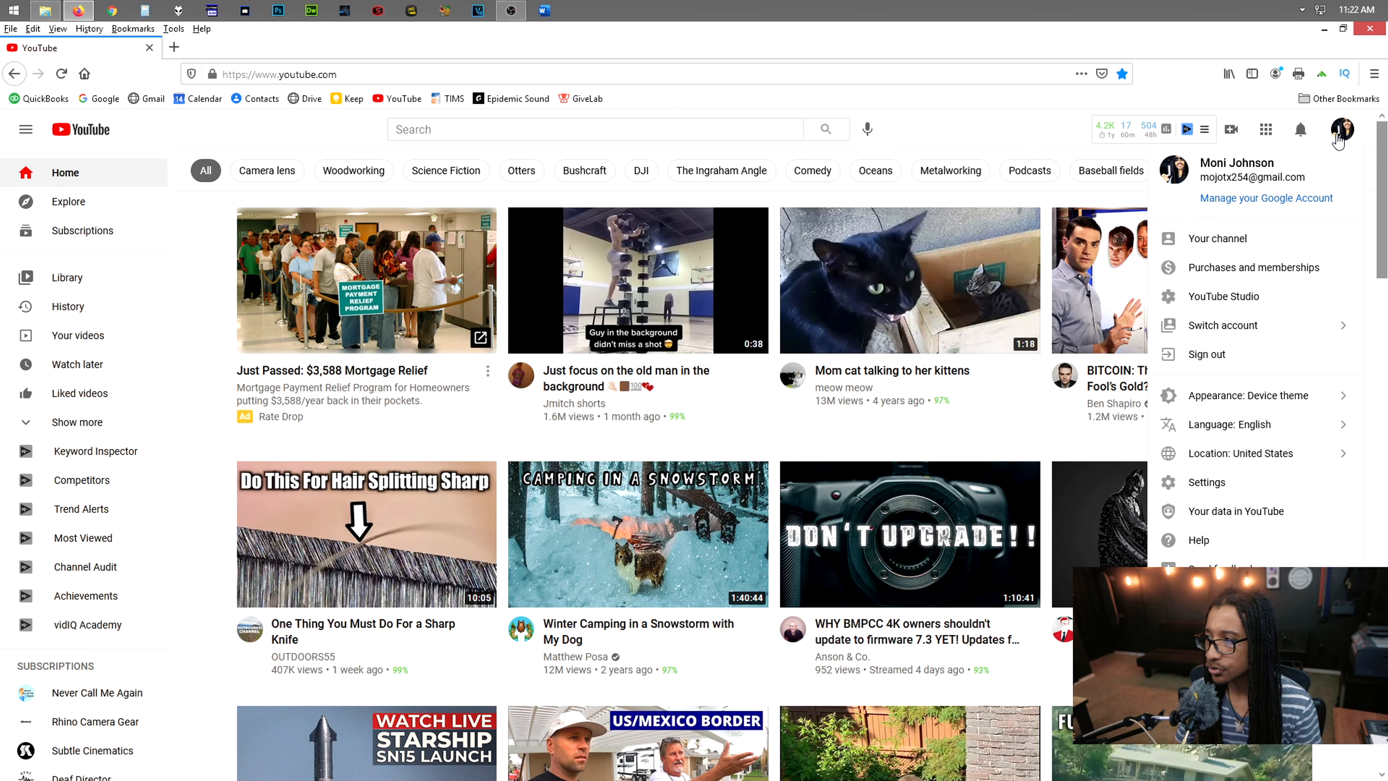
click(1231, 296)
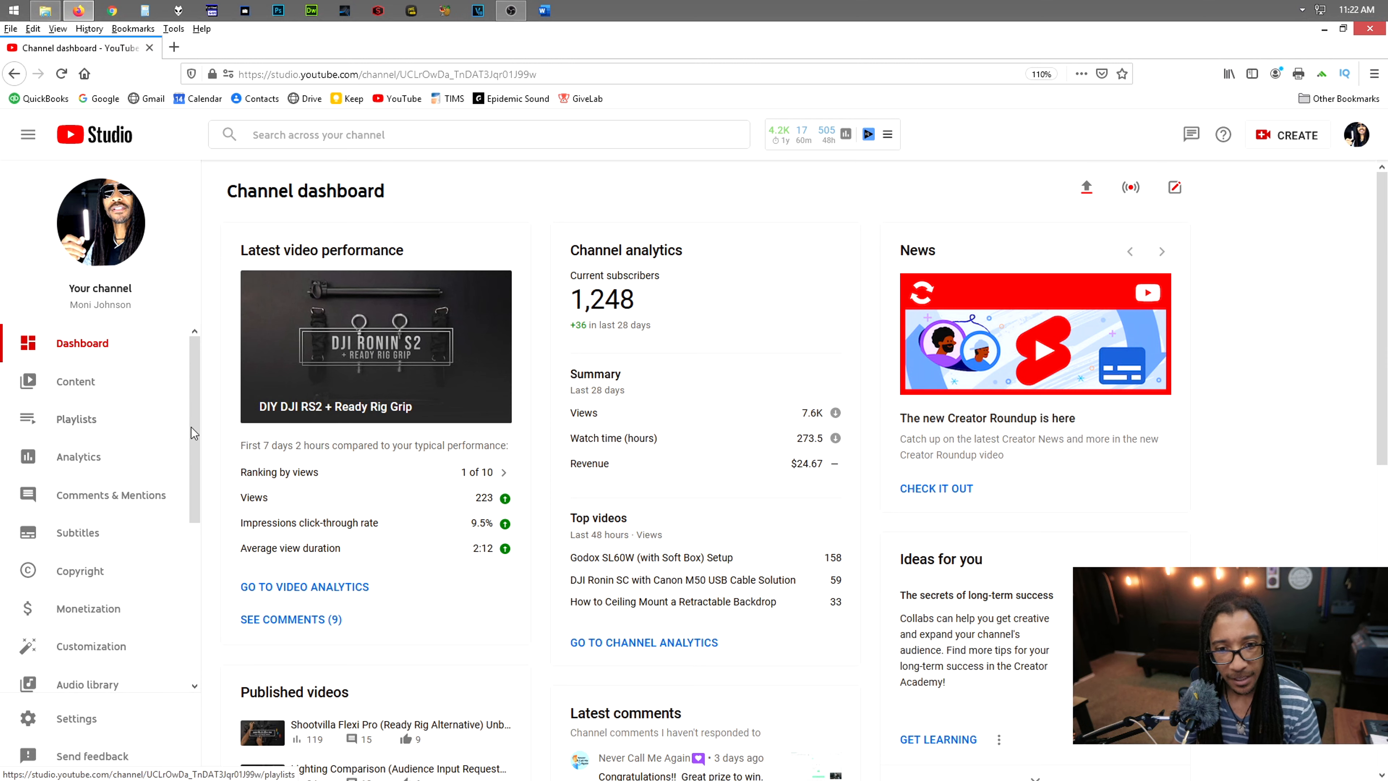
scroll(209, 436, down, 1)
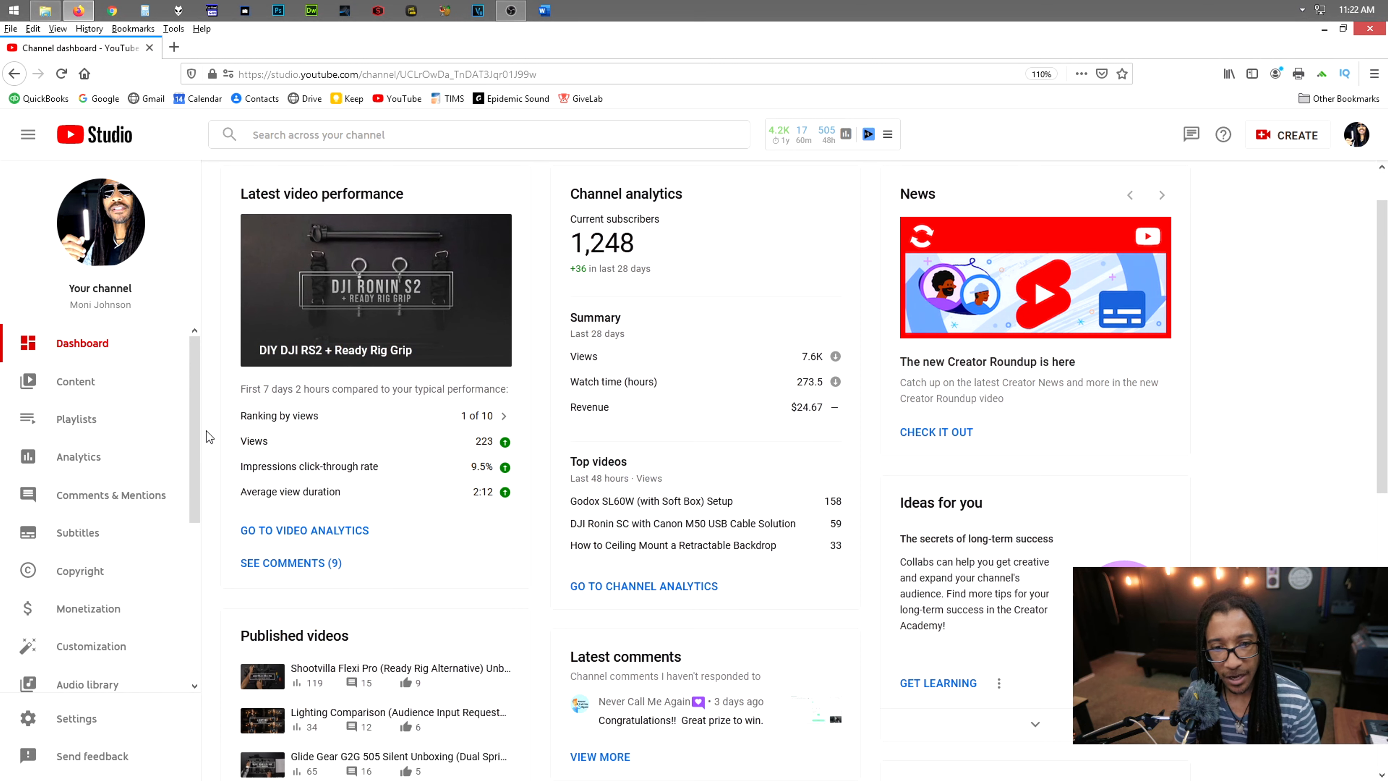
click(83, 719)
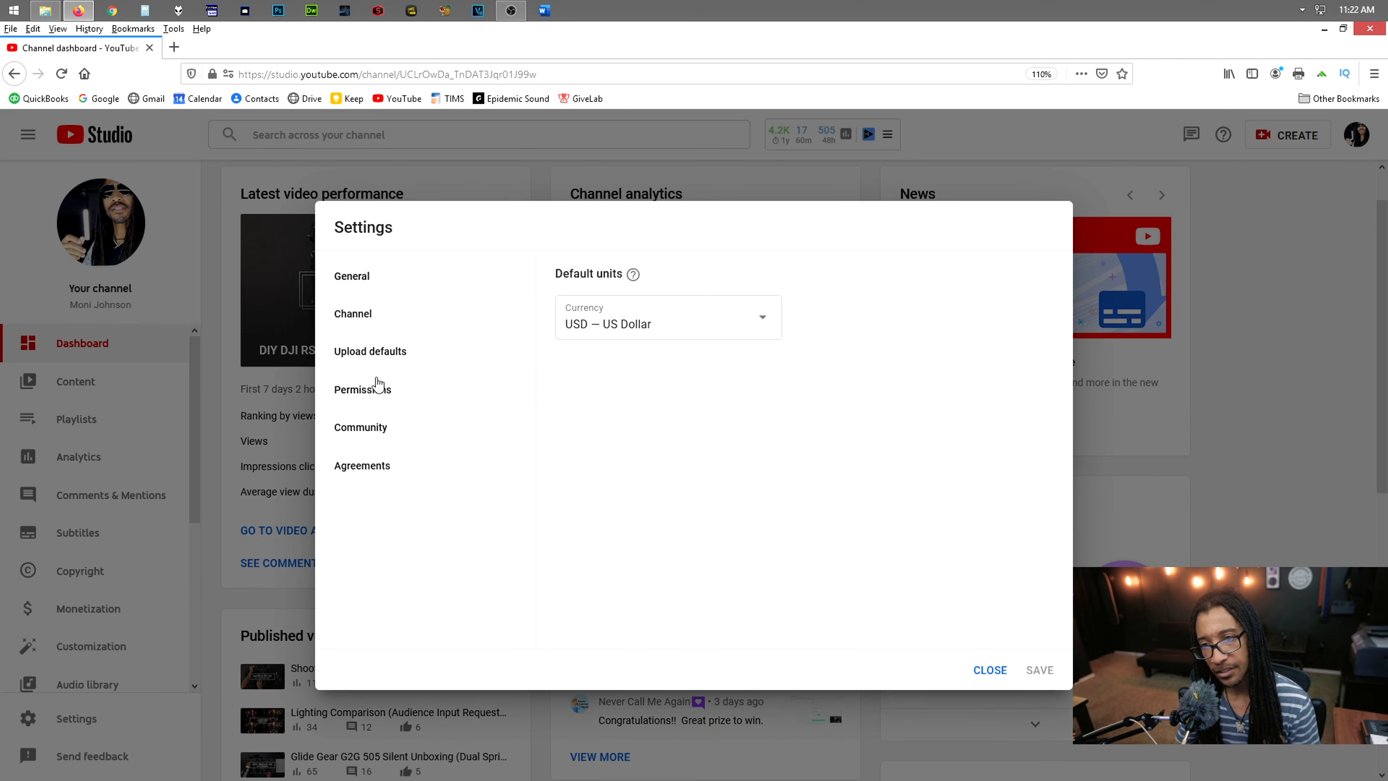
click(371, 352)
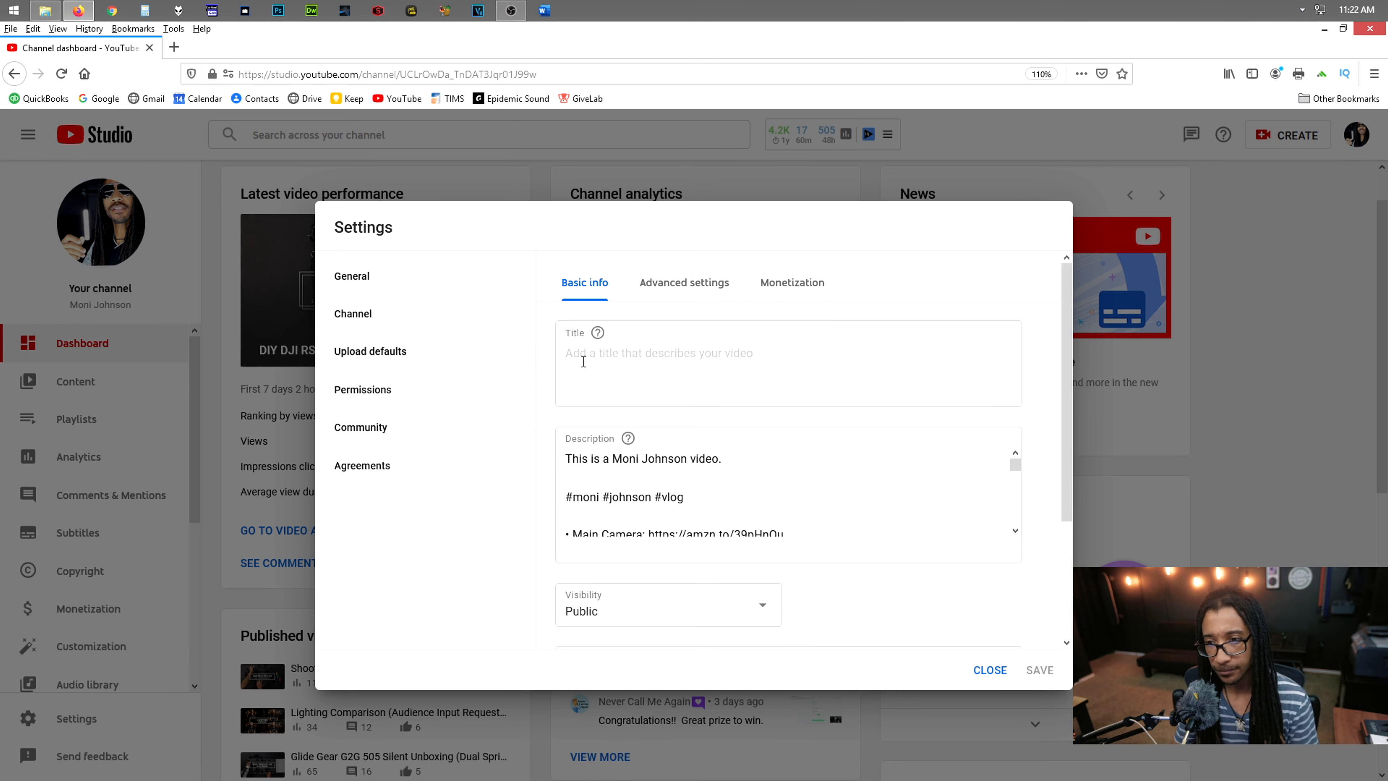
Set the default upload title to "random title for demo purposes"
click(733, 368)
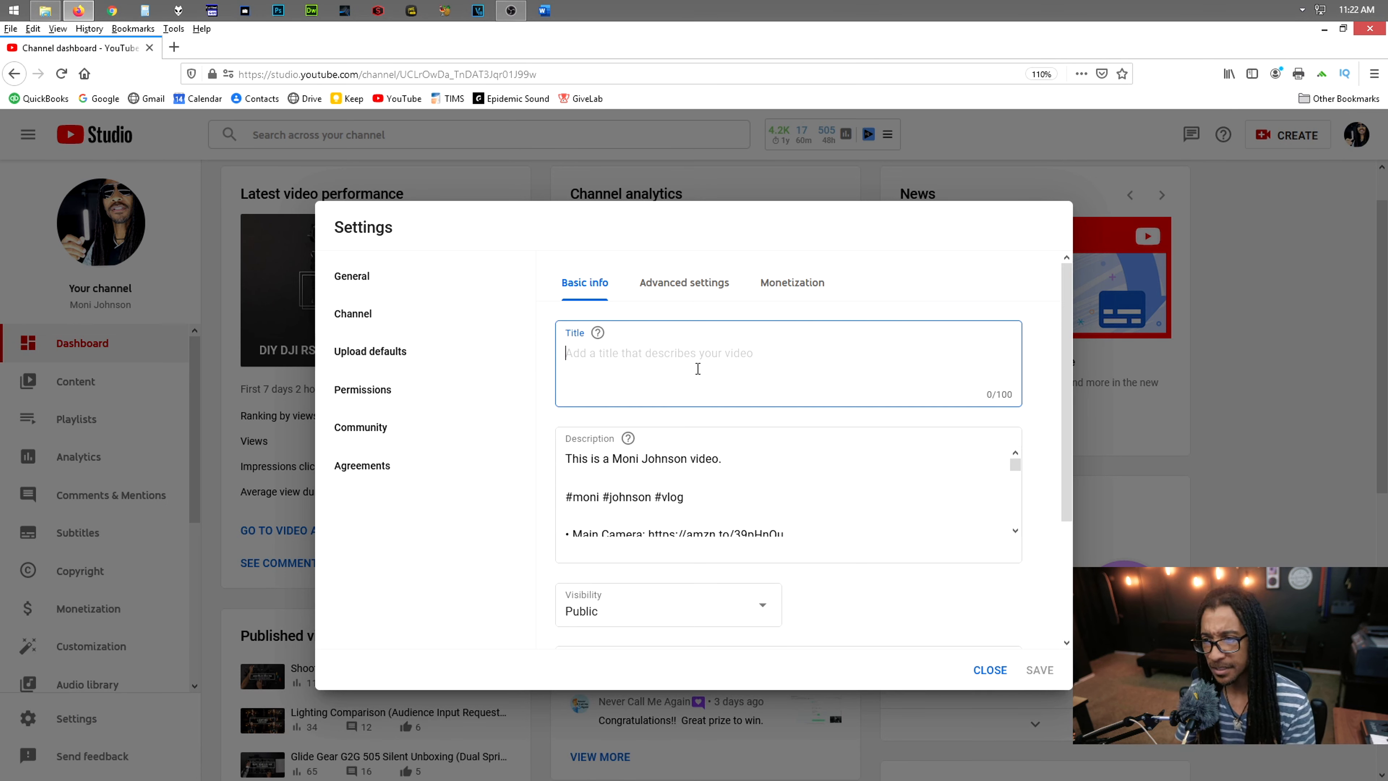
scroll(711, 389, down, 2)
scroll(683, 346, up, 2)
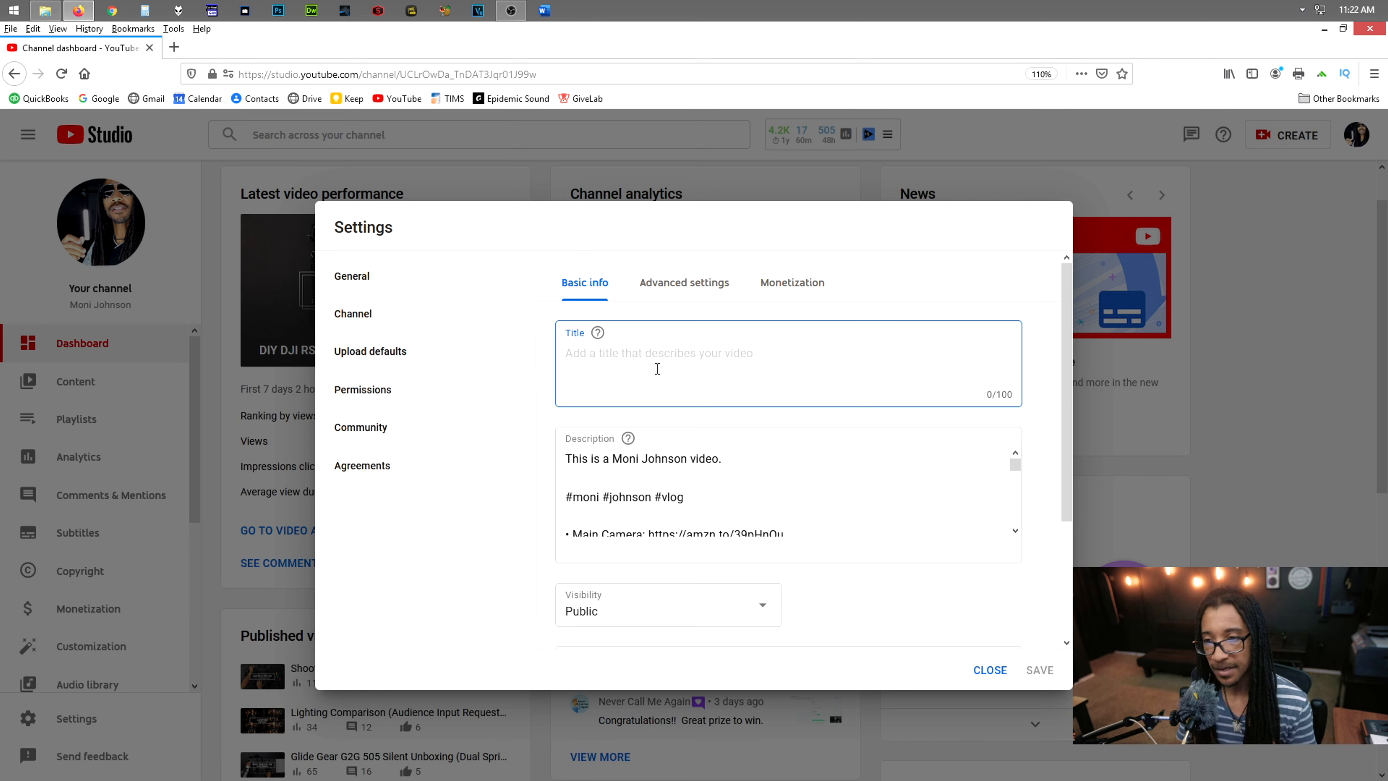
text(random title)
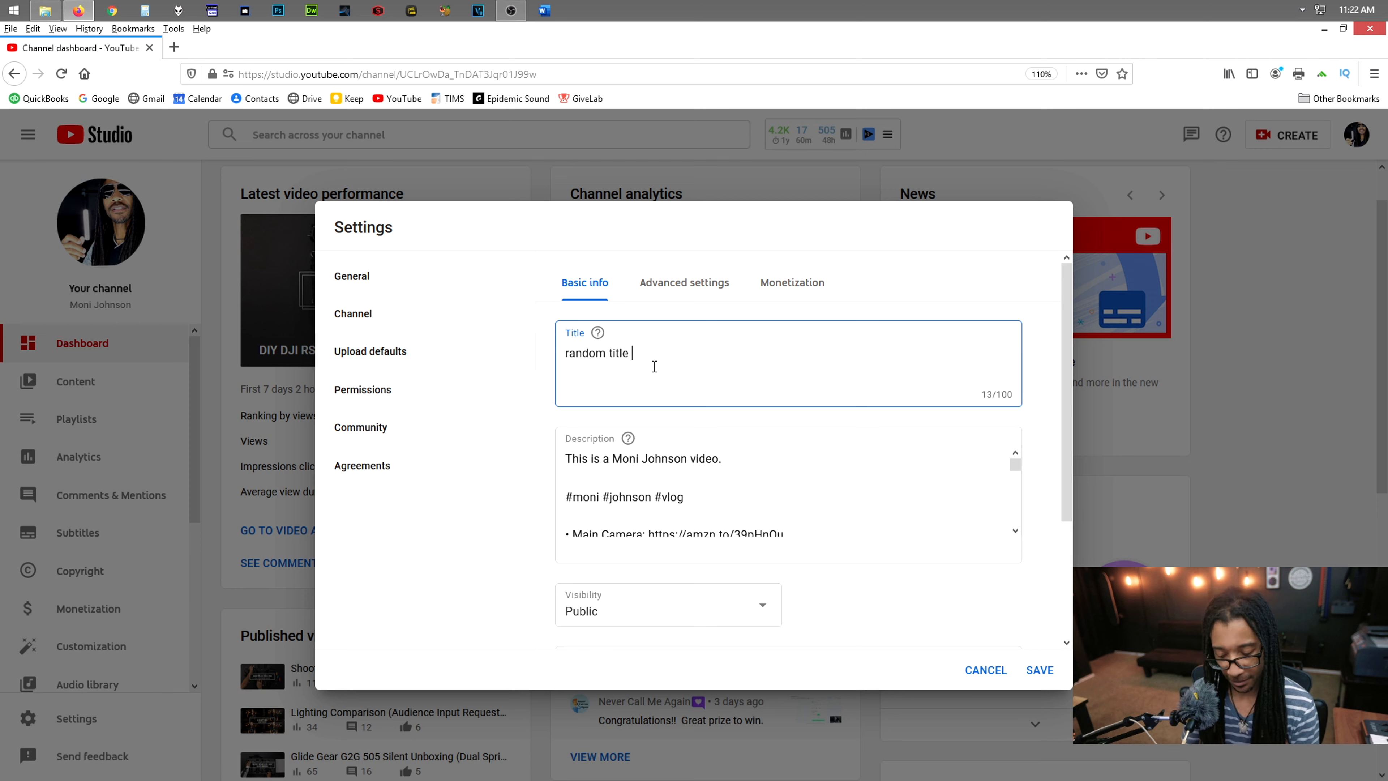
text( for demo purposes)
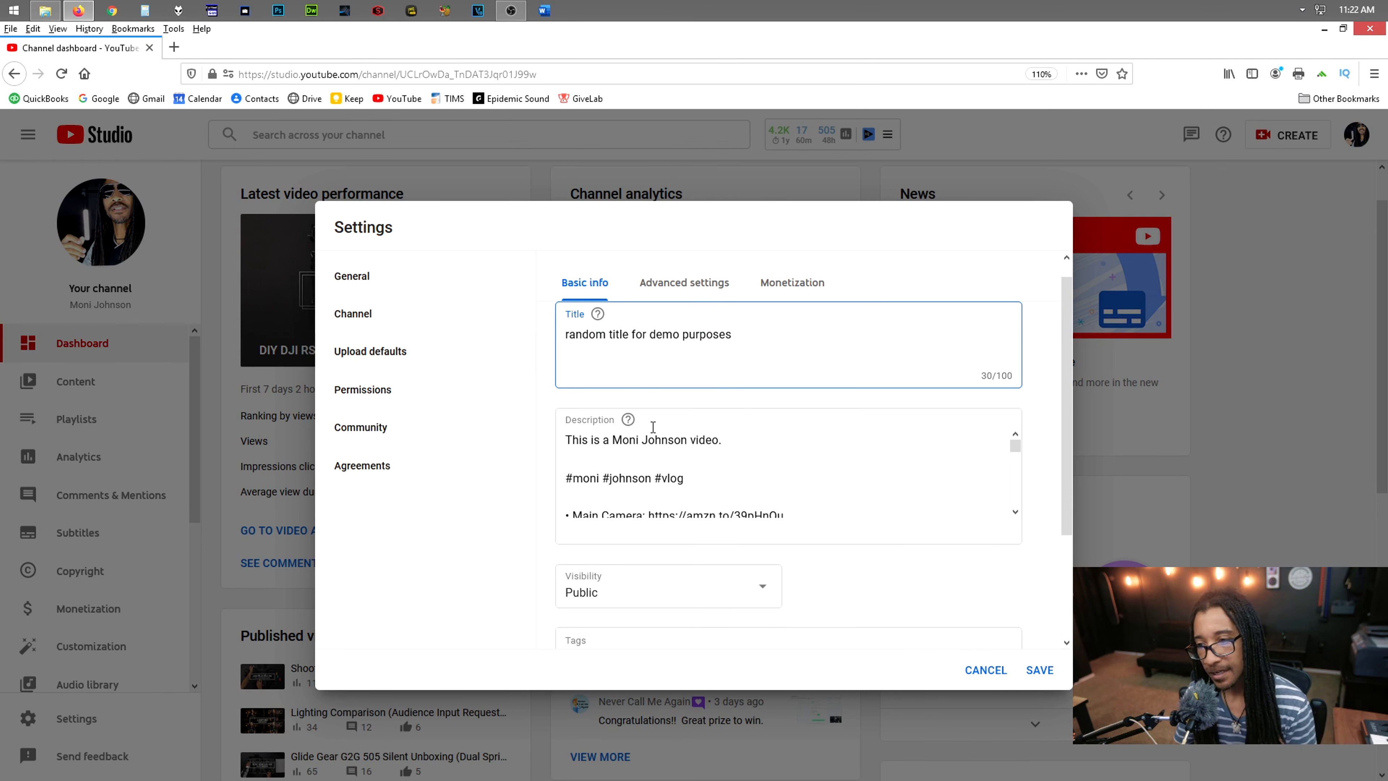
Review the default description's intro line, hashtags and gear links, along with the default visibility and tags
scroll(667, 382, down, 2)
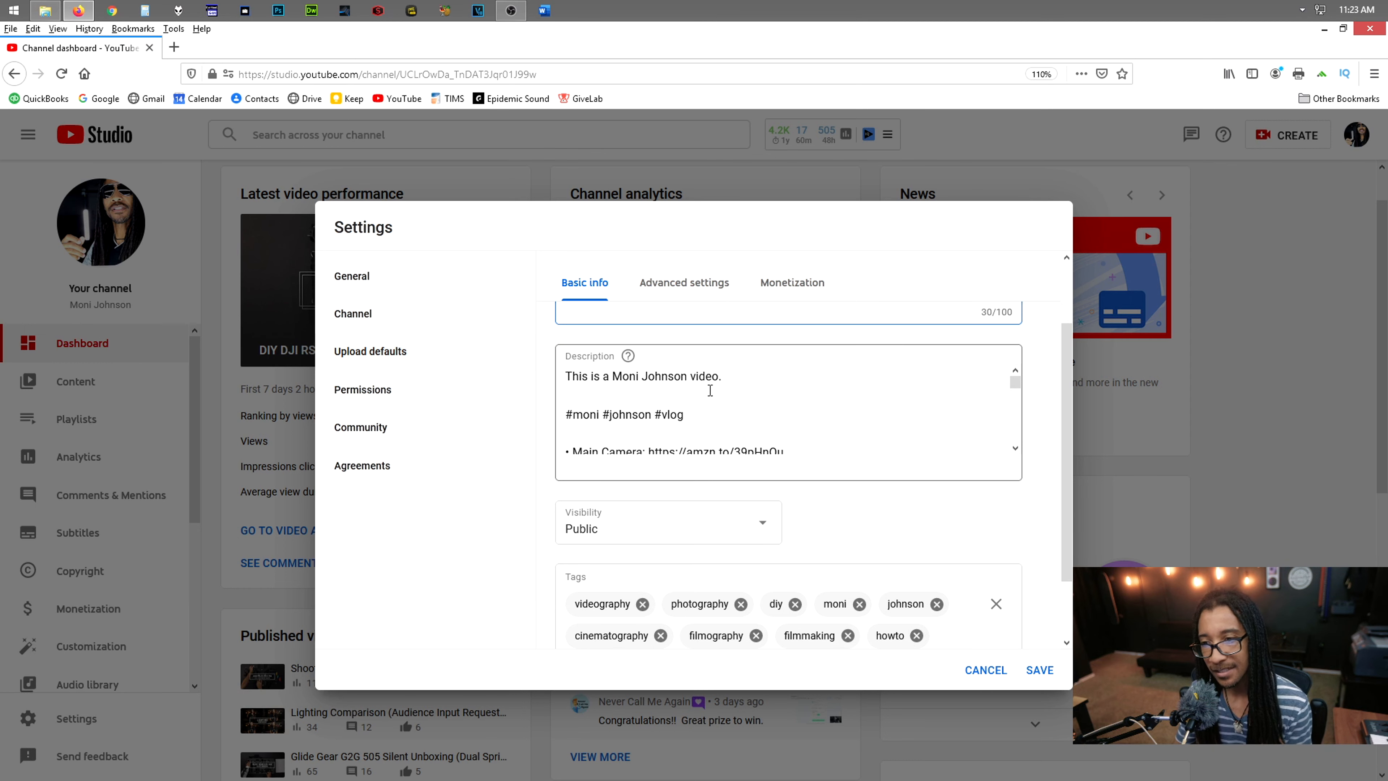
drag(724, 377, 555, 375)
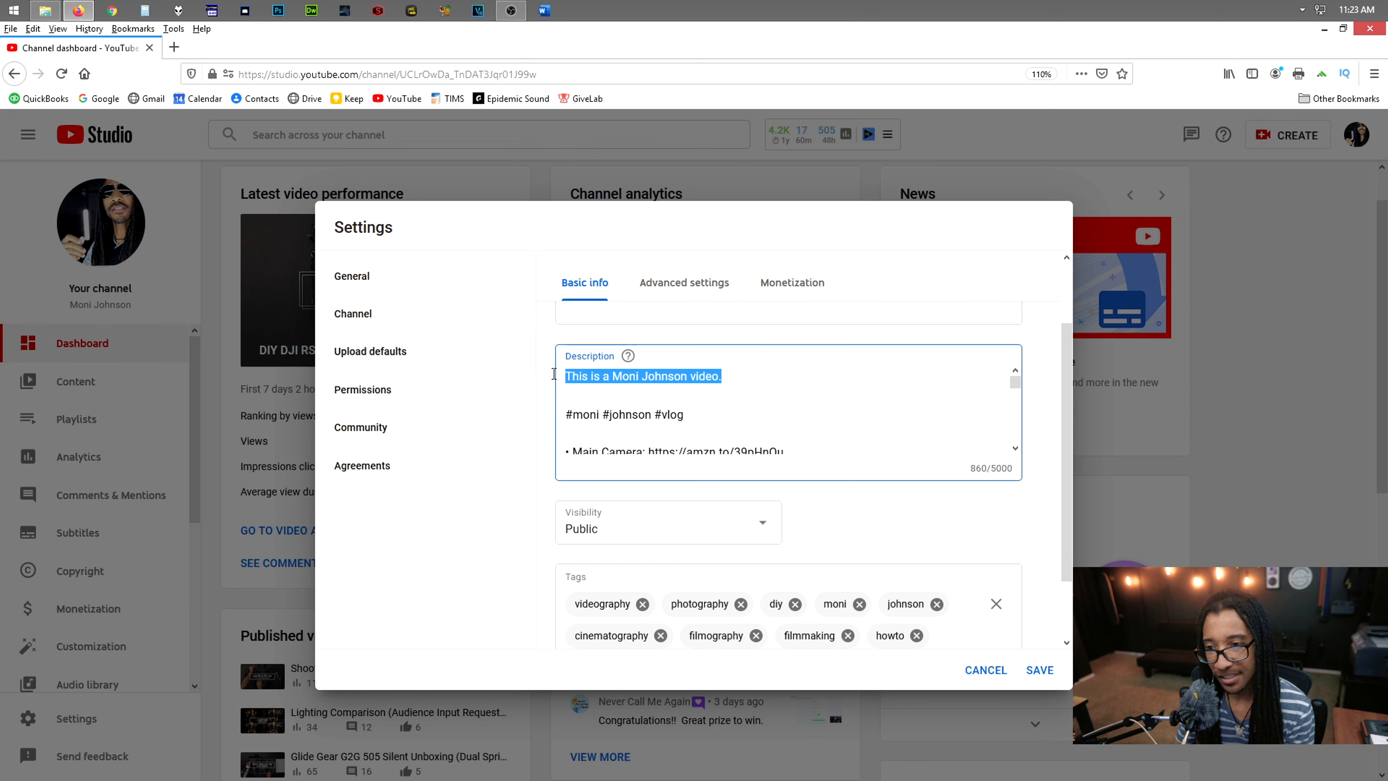
drag(709, 416, 561, 414)
click(708, 410)
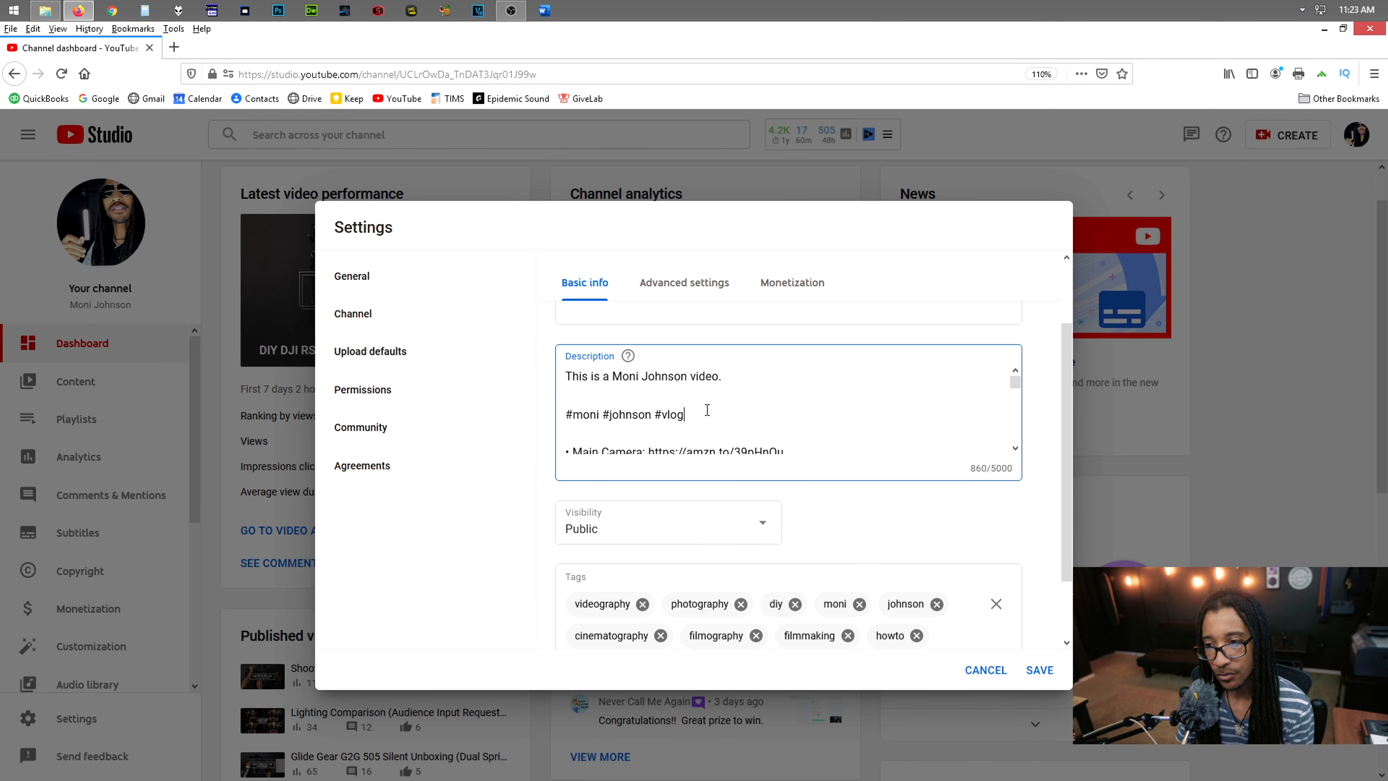
scroll(677, 429, down, 3)
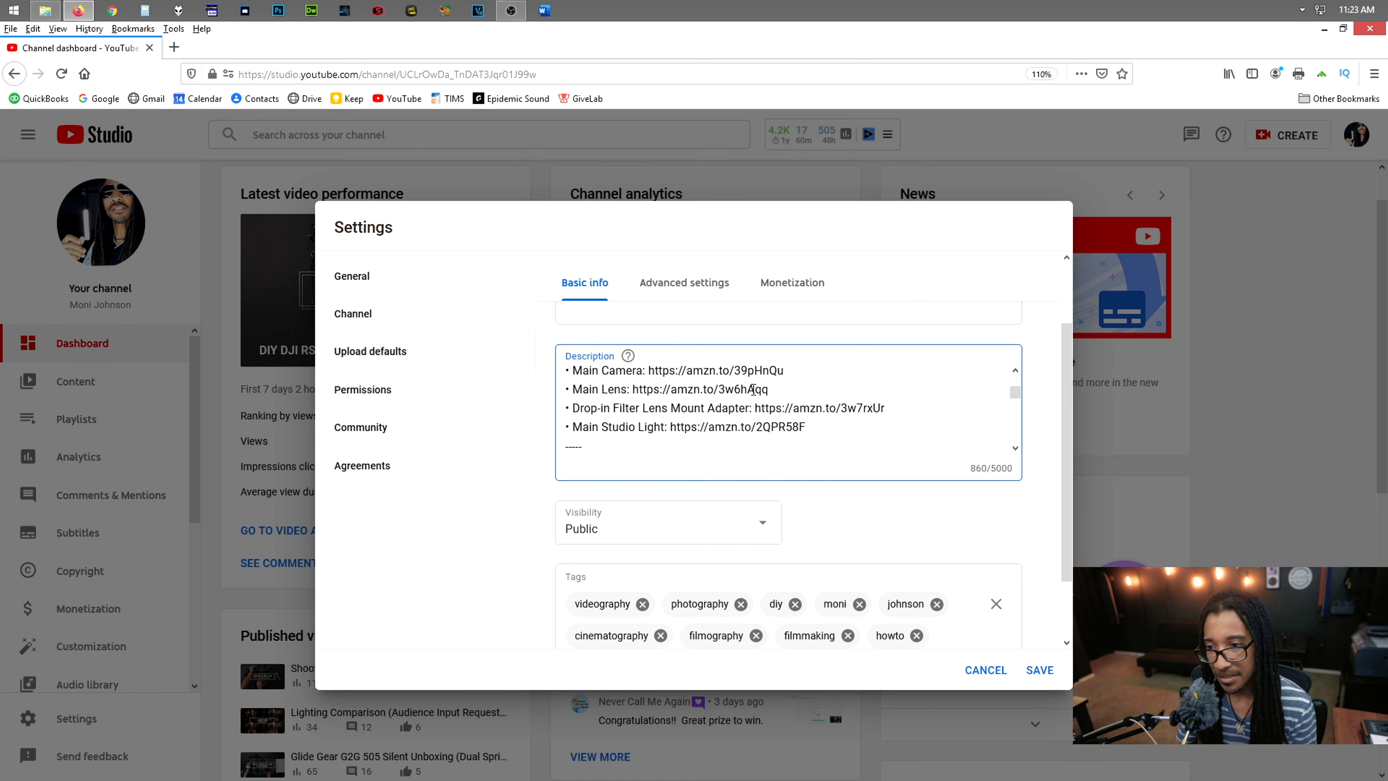
scroll(797, 411, down, 6)
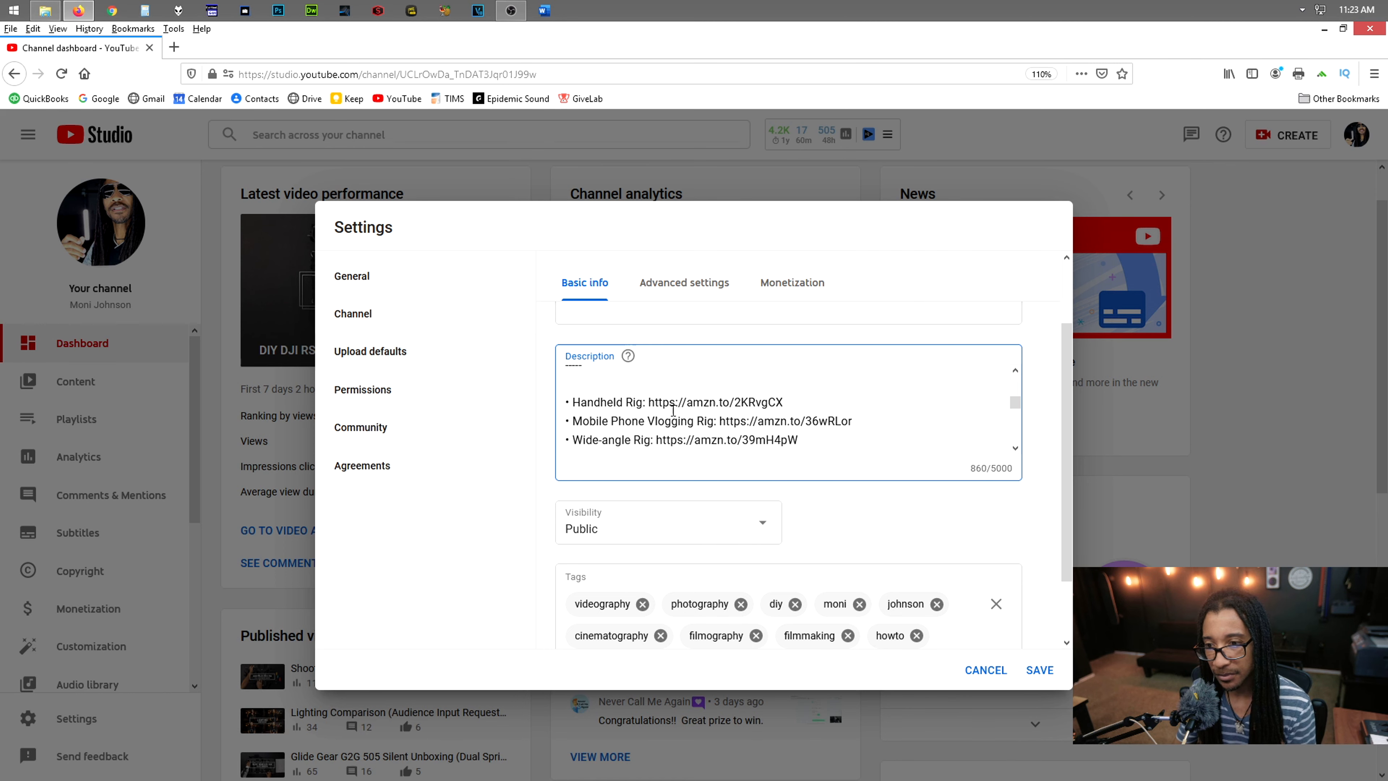
scroll(735, 398, down, 6)
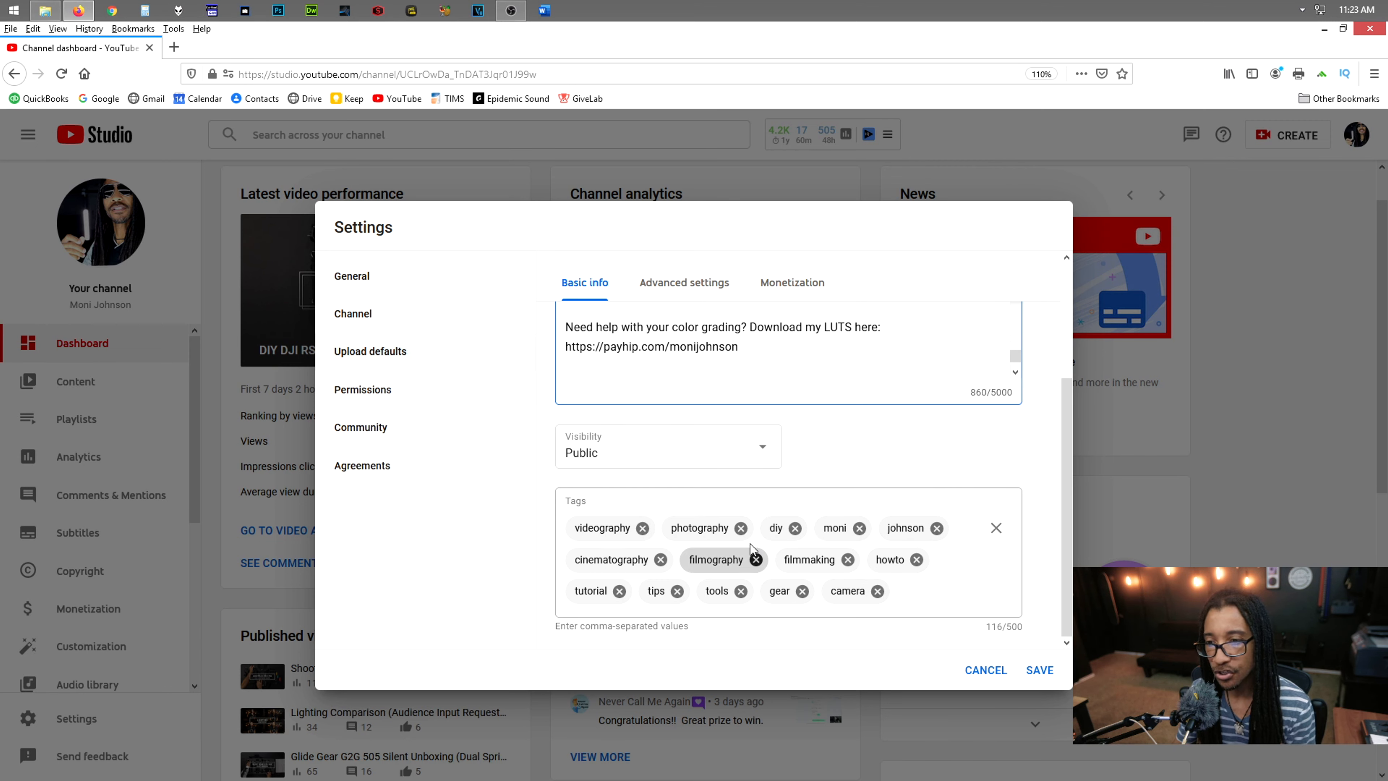
scroll(760, 545, up, 3)
scroll(754, 525, up, 5)
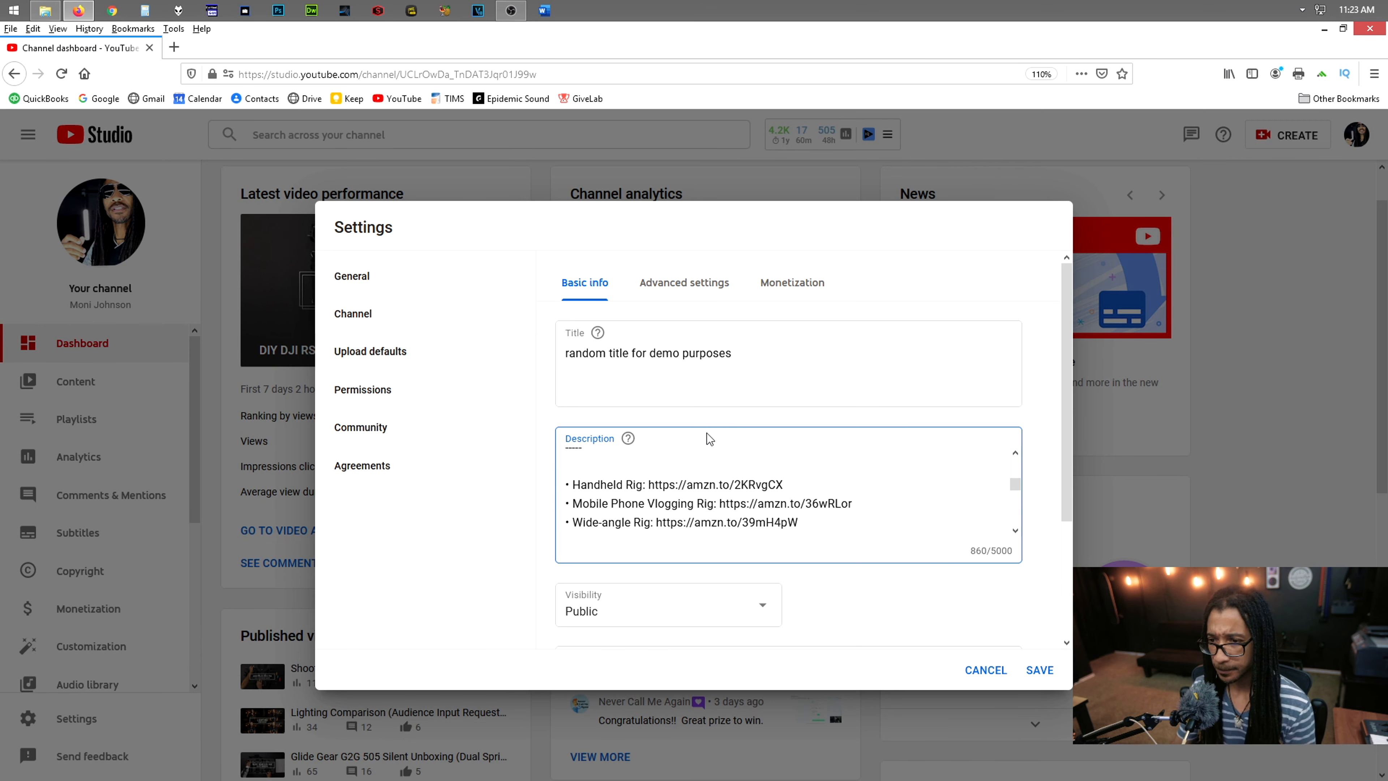
Check the advanced and monetization upload defaults, and return to the basic info defaults
click(692, 290)
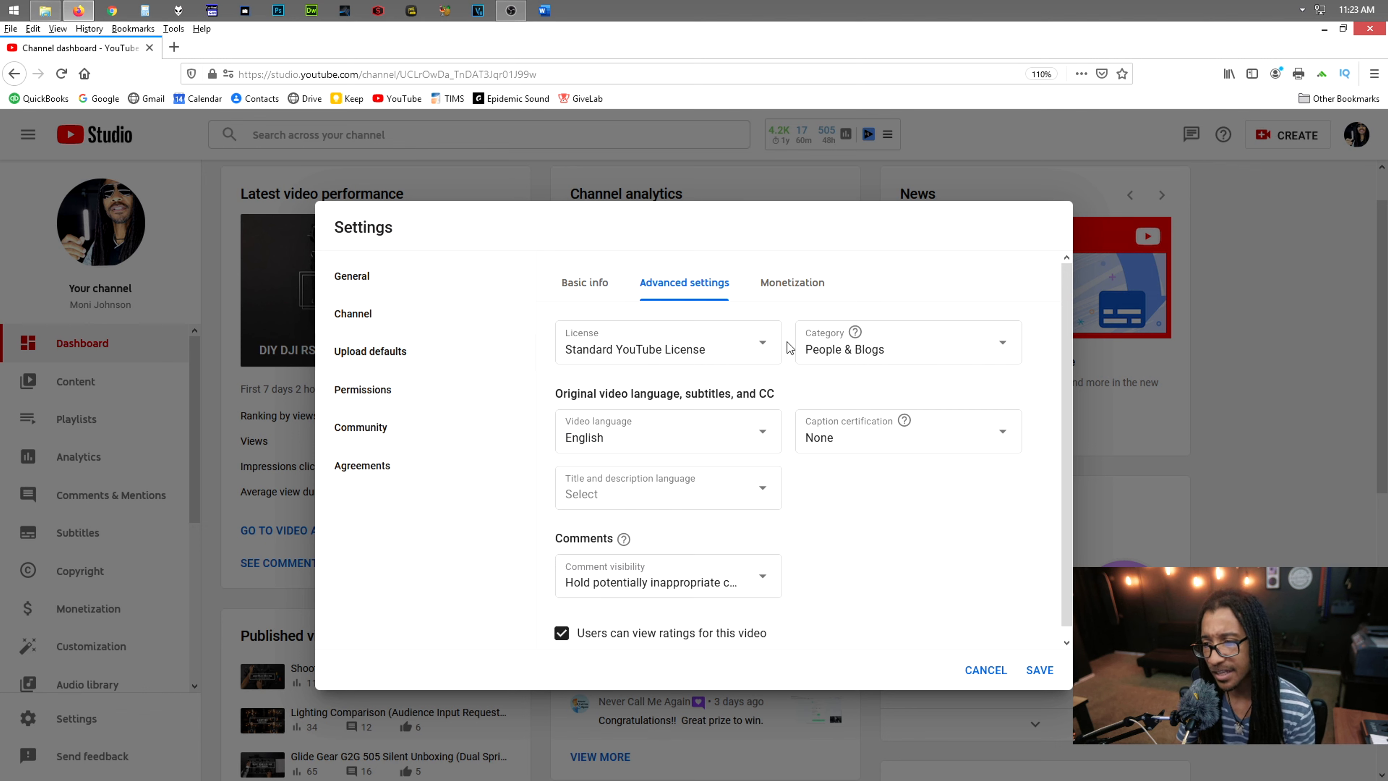
click(789, 290)
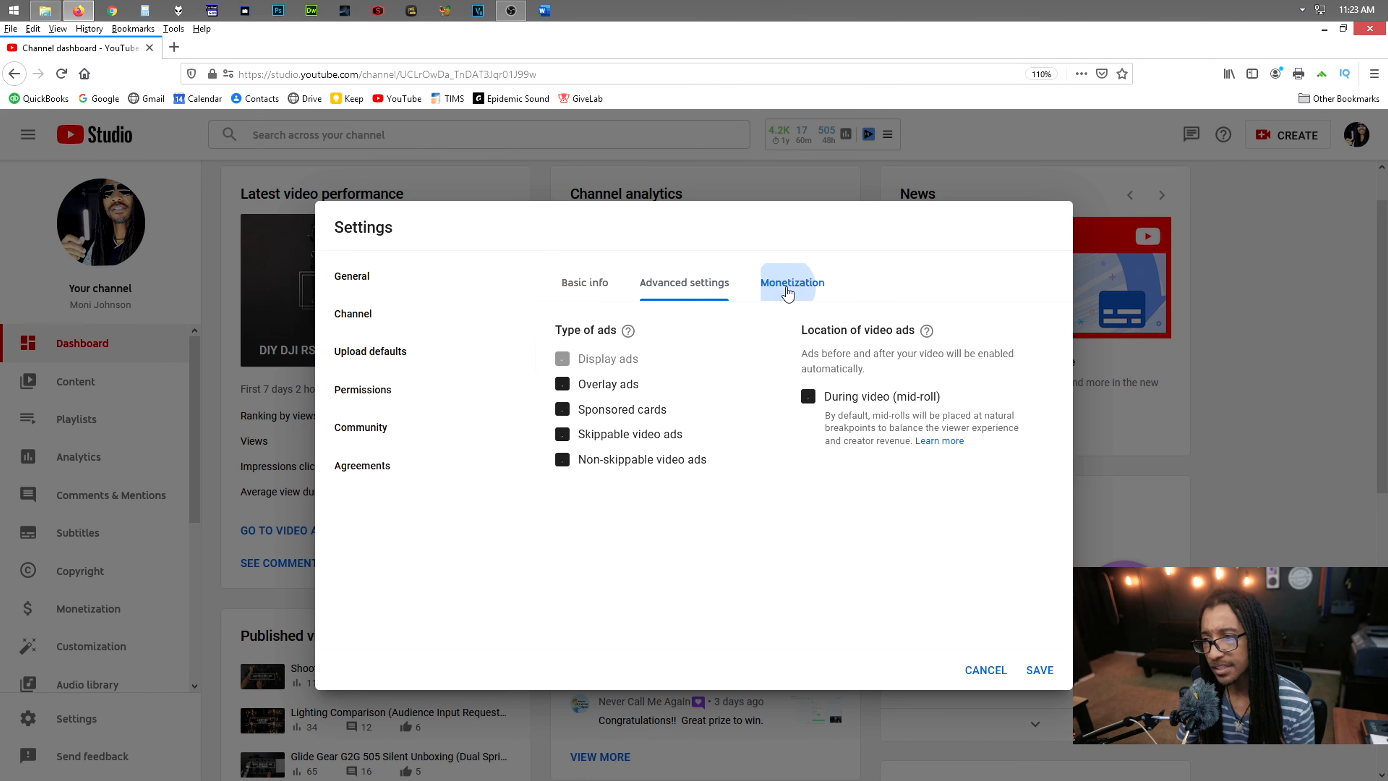
click(583, 283)
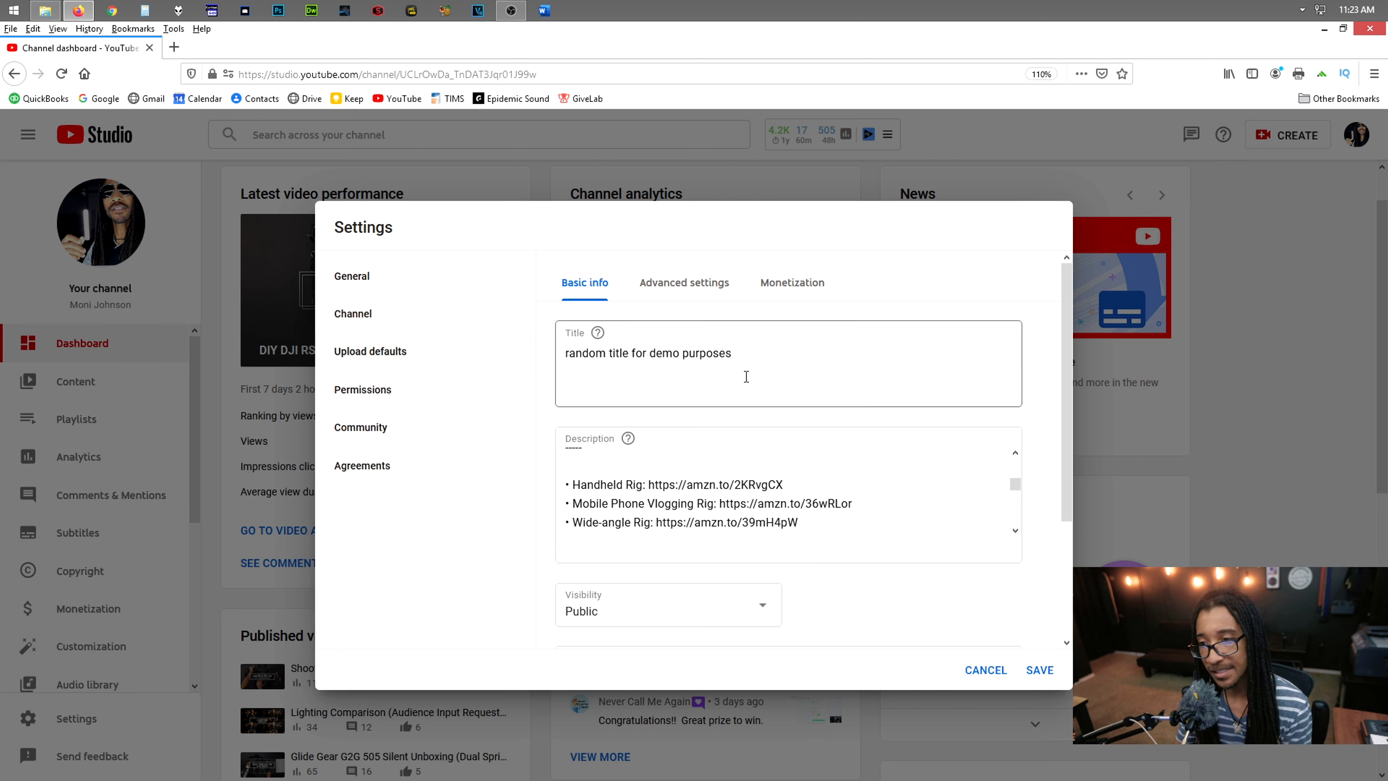
Look over the default title and description once more and save the upload defaults
drag(746, 354, 563, 355)
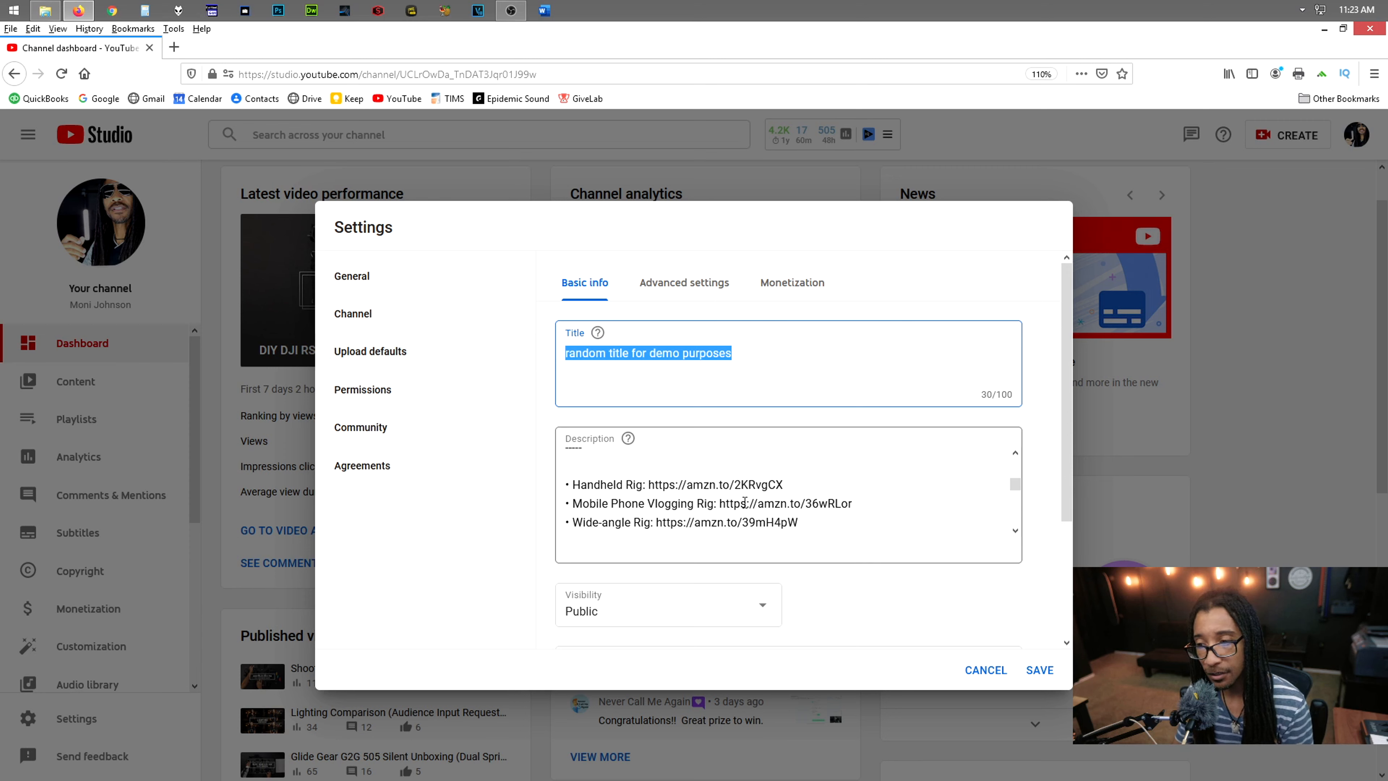
scroll(719, 491, up, 1)
scroll(718, 491, up, 4)
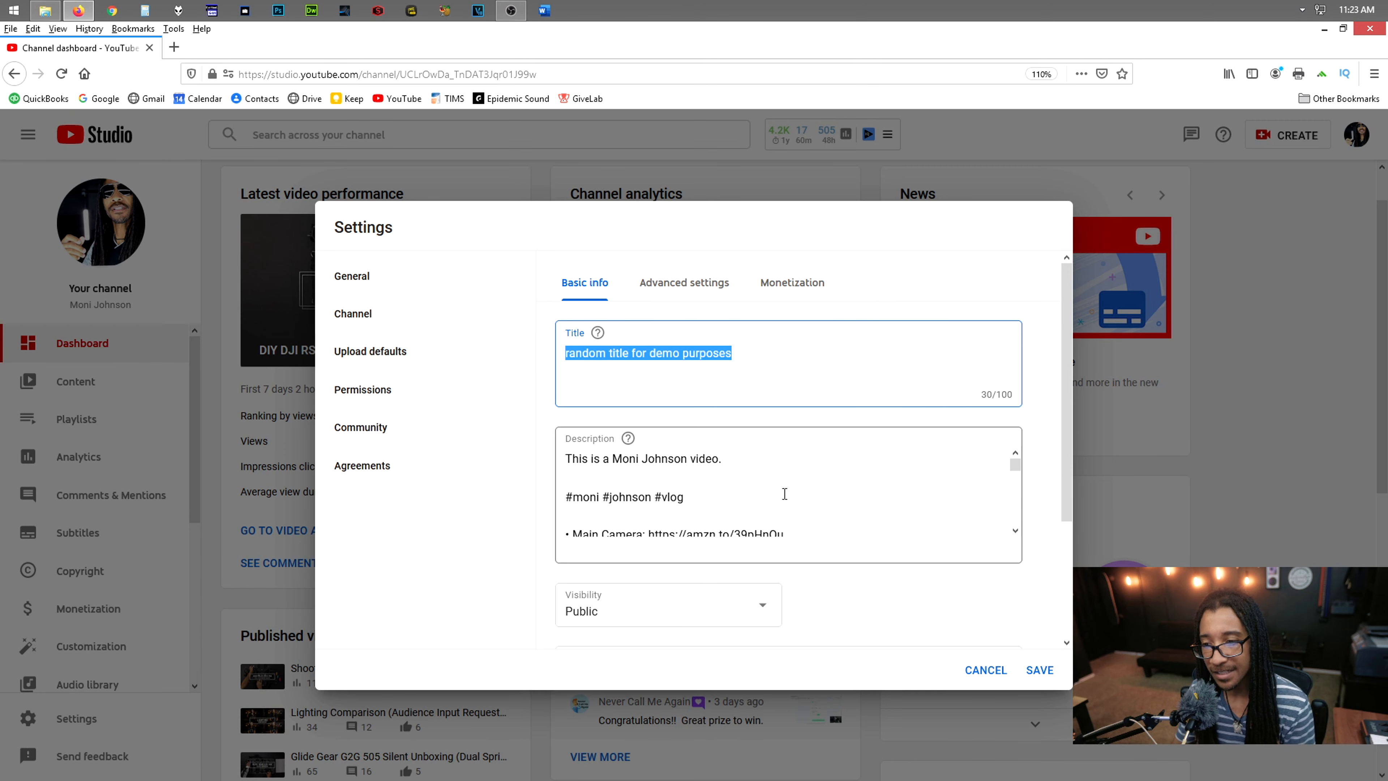
scroll(708, 464, down, 2)
scroll(688, 507, up, 2)
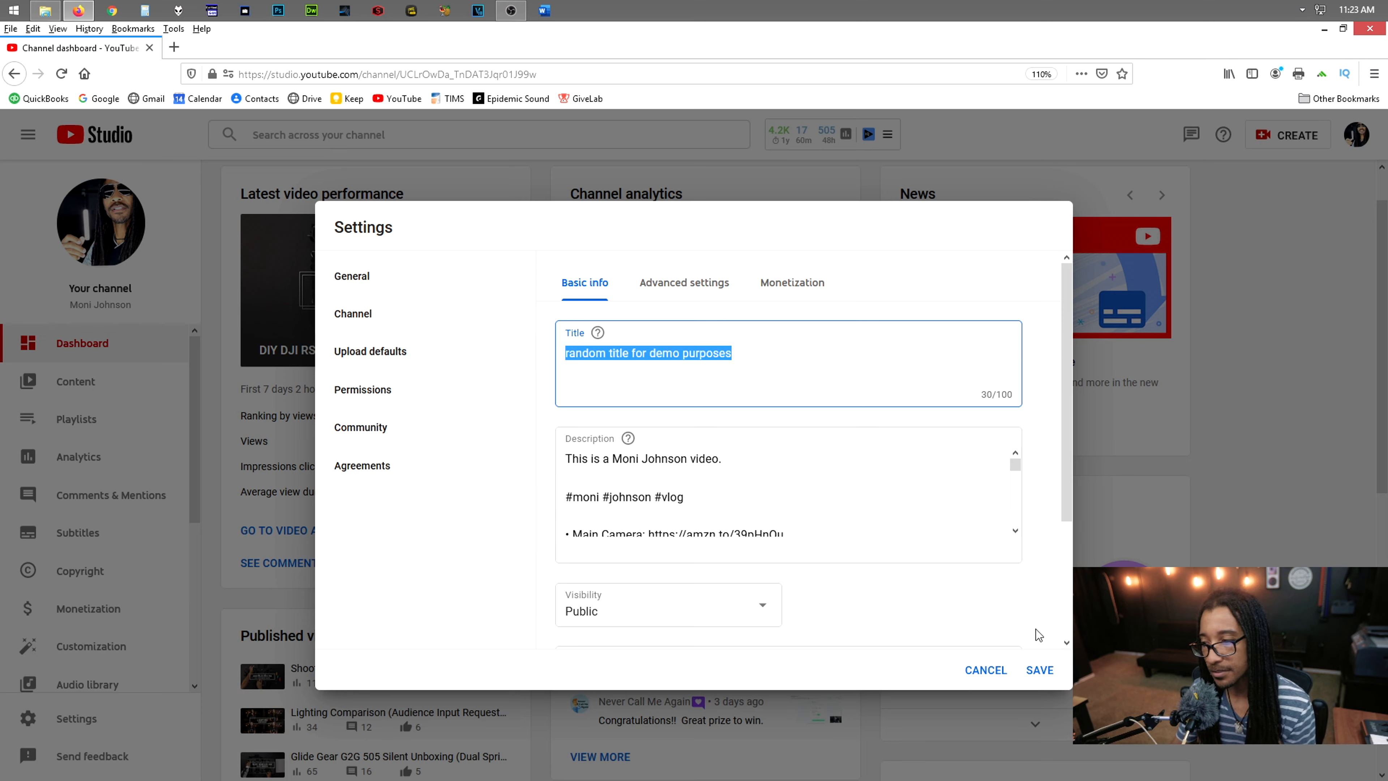
click(1038, 669)
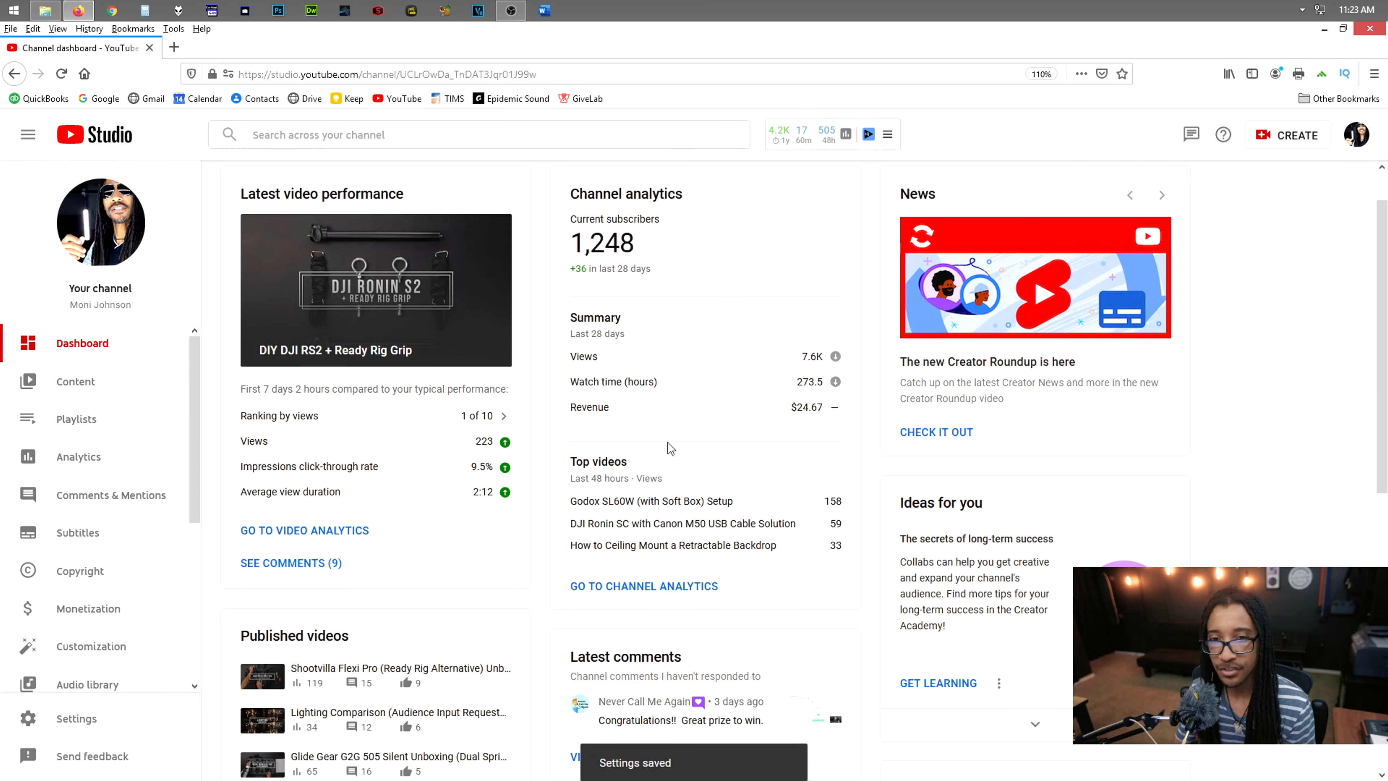
Upload the video file CR6A3884.MP4 to the channel
click(1281, 137)
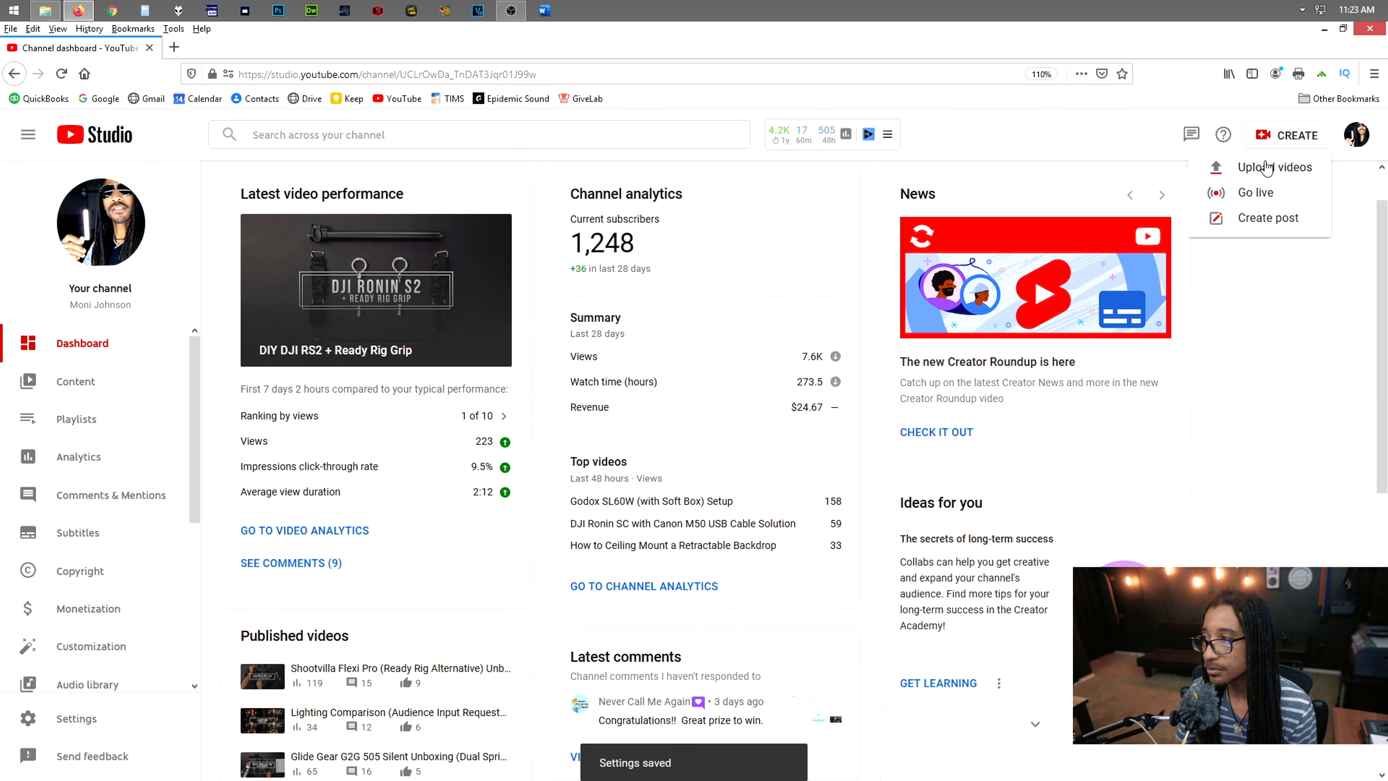
click(1268, 166)
click(731, 401)
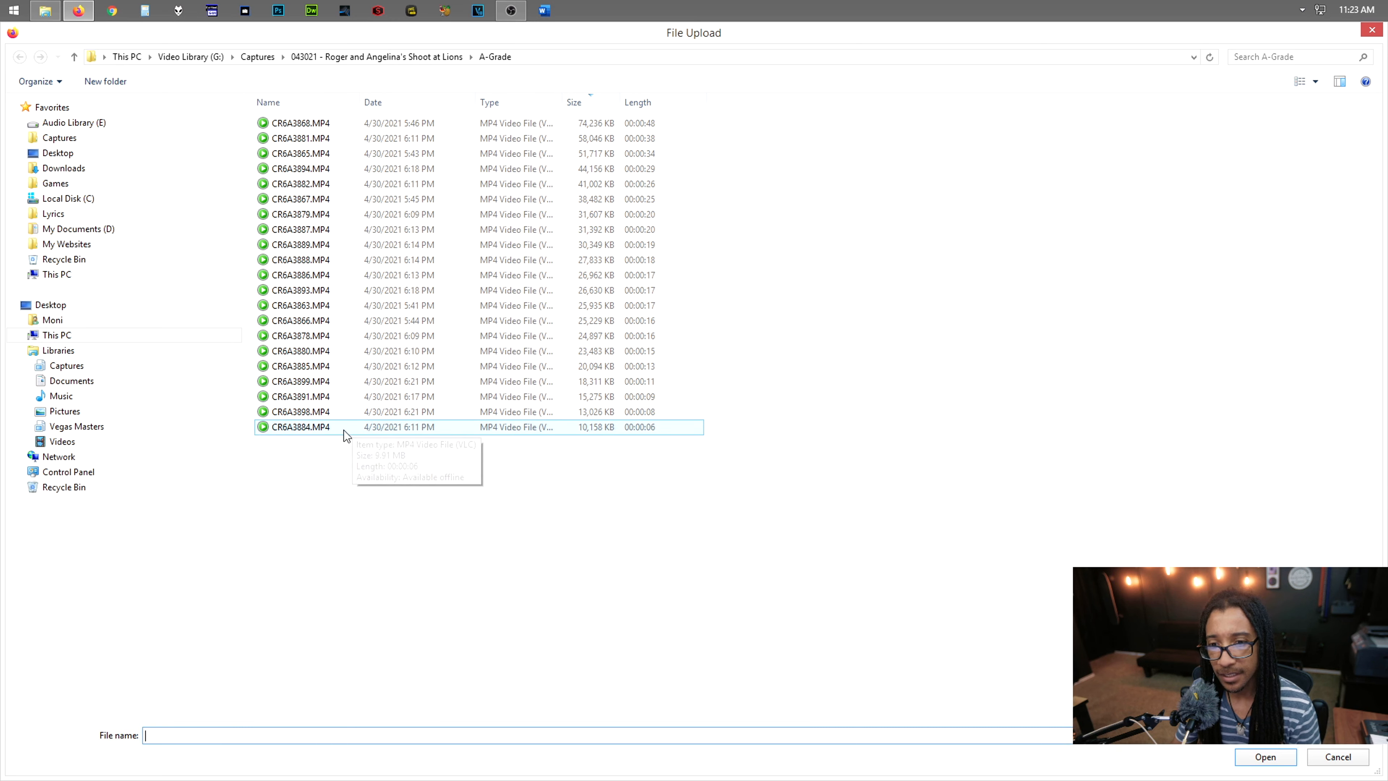
click(327, 431)
double_click(326, 431)
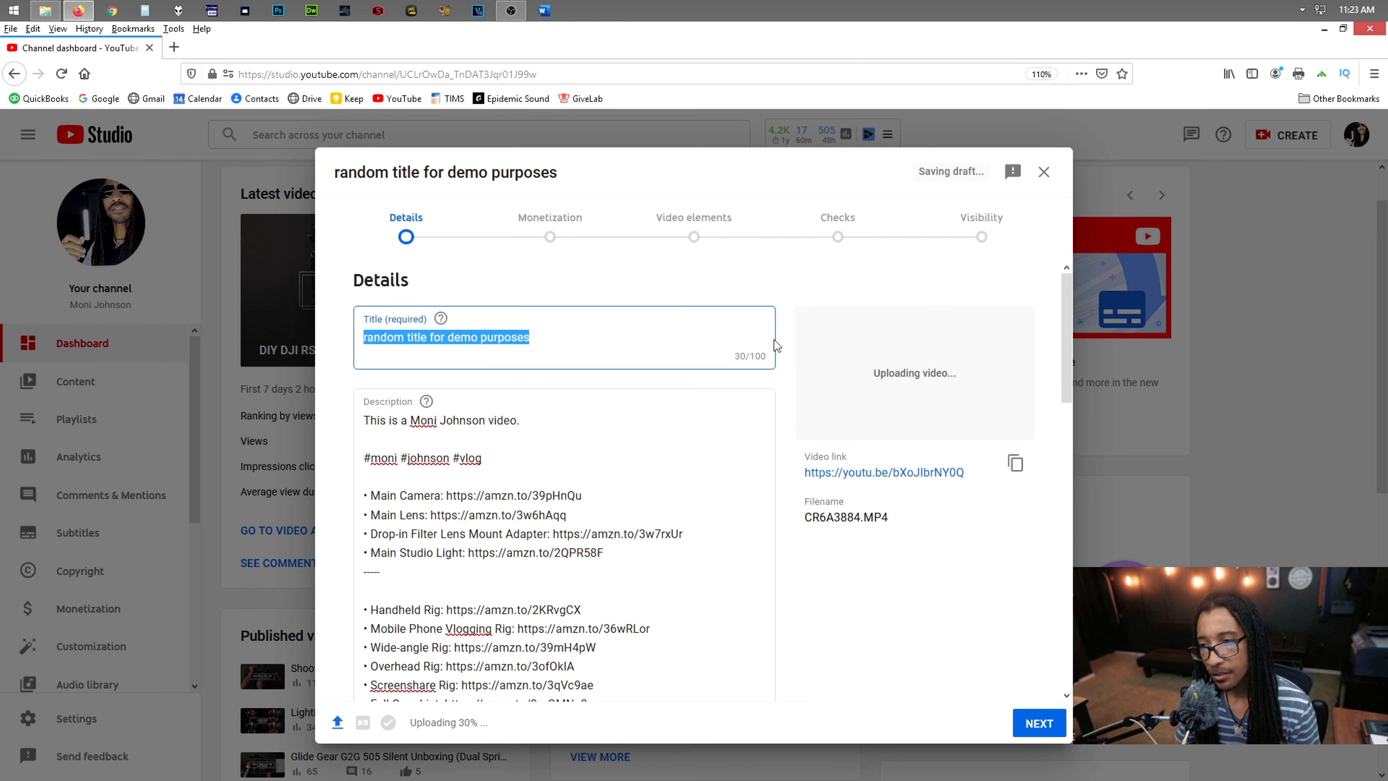
Replace the uploaded video's prefilled title with "change the title to what you want"
click(441, 363)
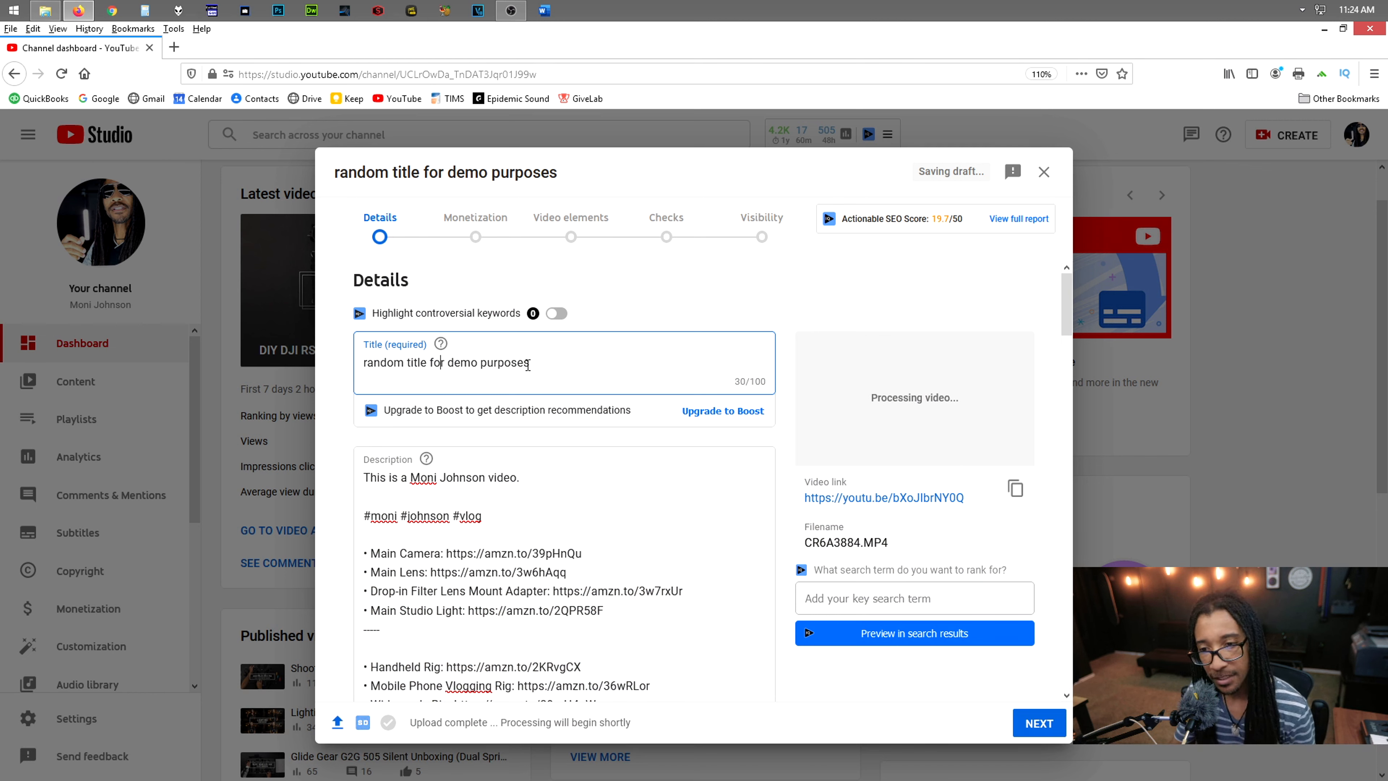
drag(533, 364, 362, 364)
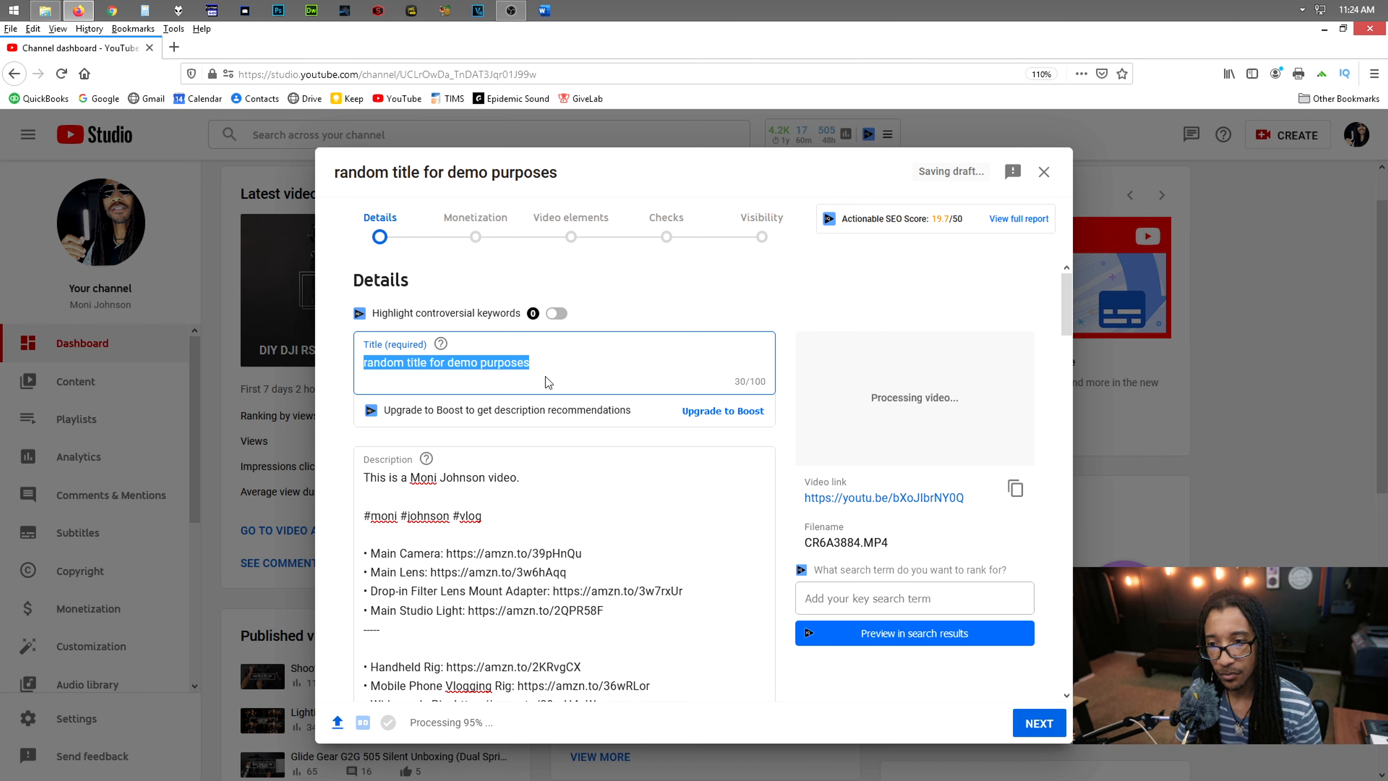
text(chna)
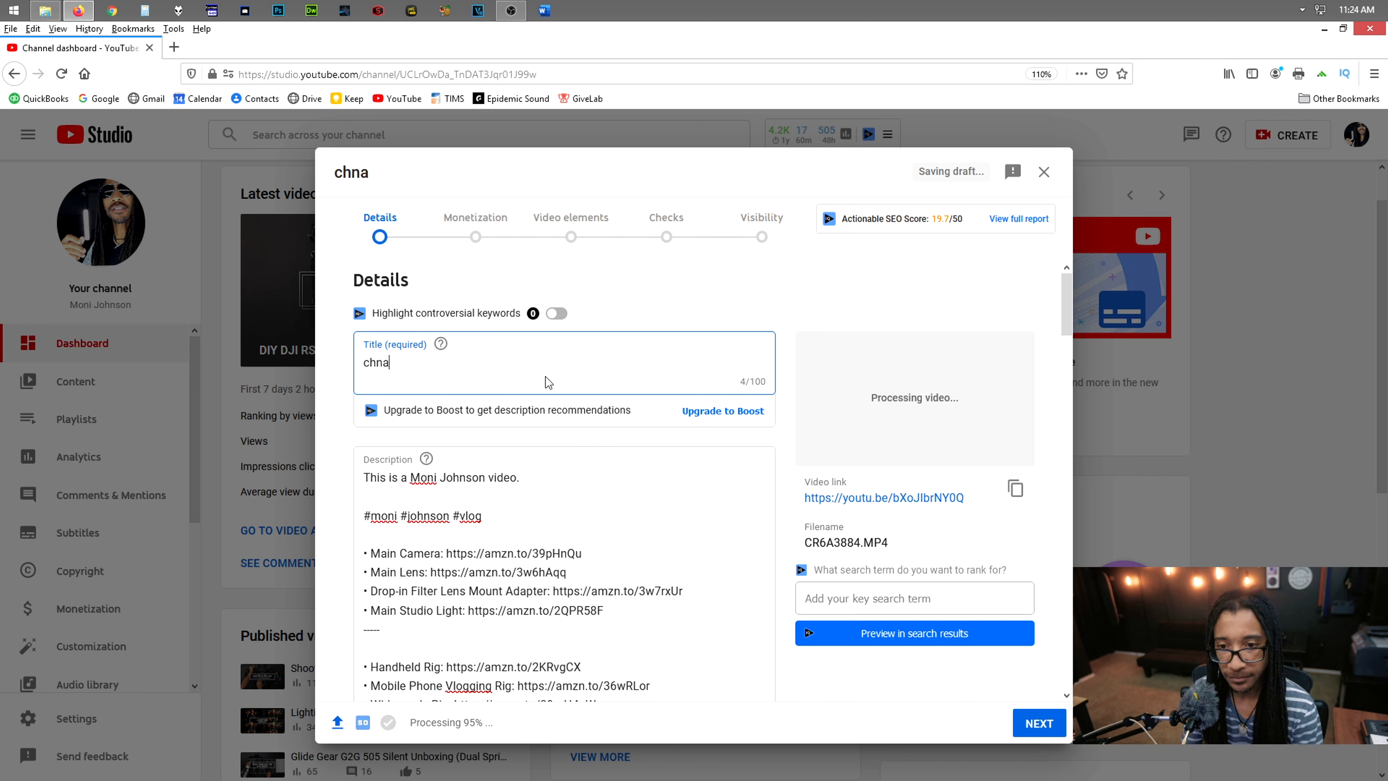
key(BackSpace)
key(BackSpace)
text(ange the tu)
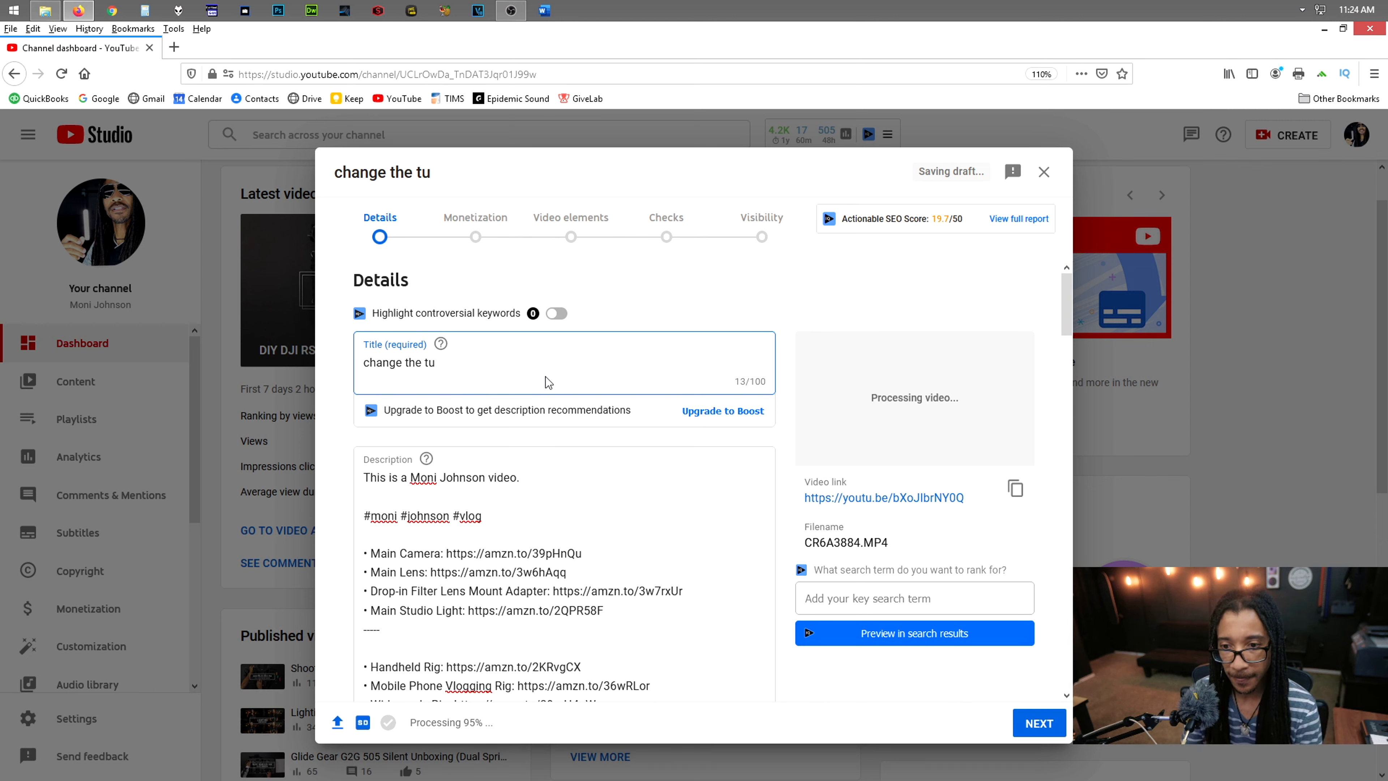
key(BackSpace)
text(itle to )
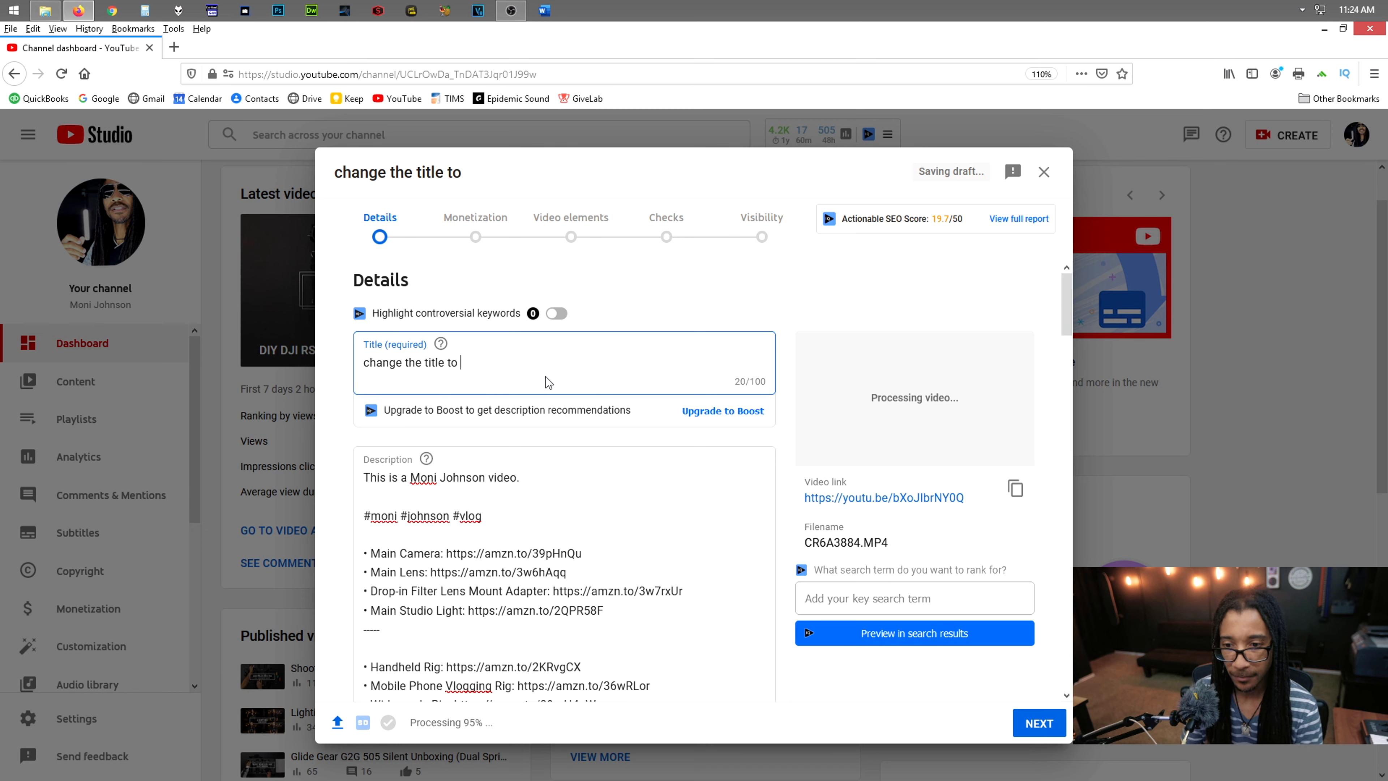
text(what you want)
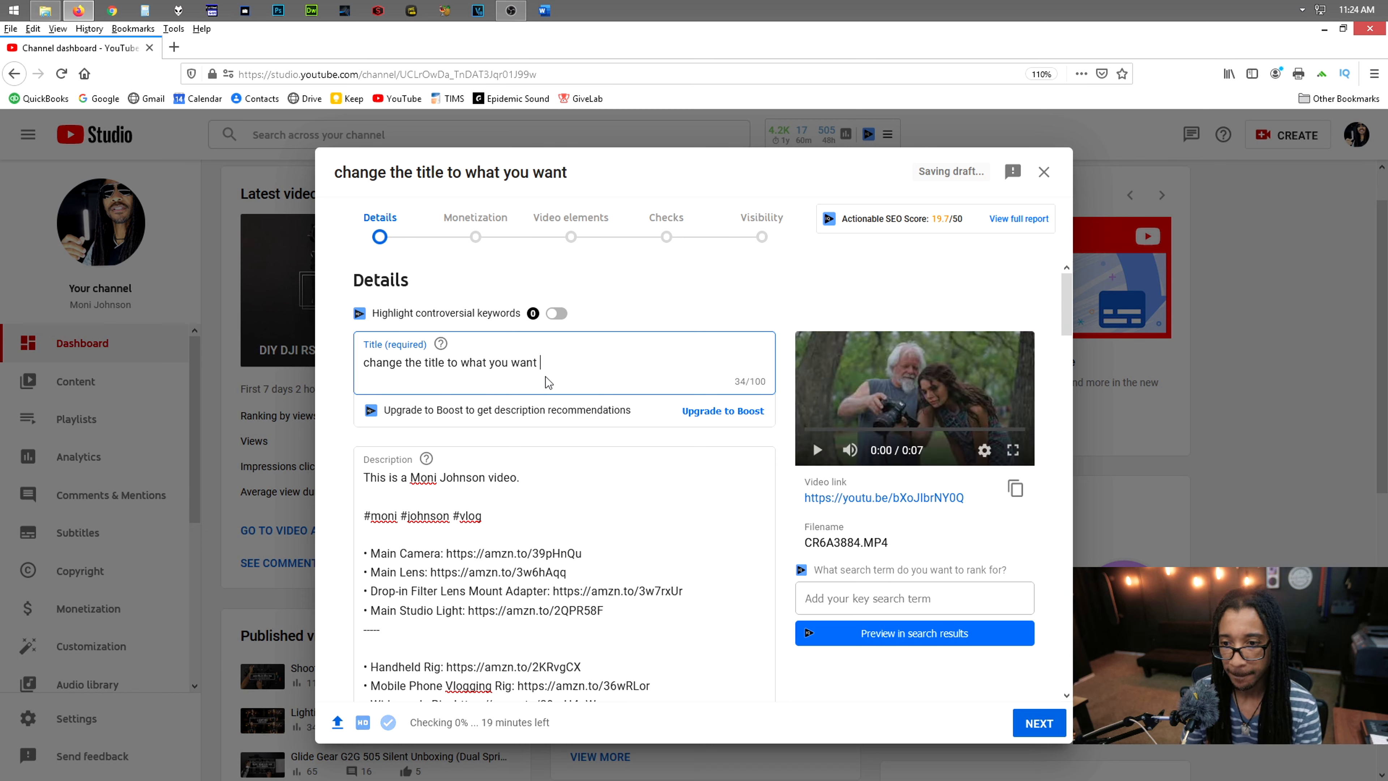
Replace the description's opening sentence with "This is a video I show with" followed by the two subjects' first names
drag(535, 477, 360, 479)
text(This )
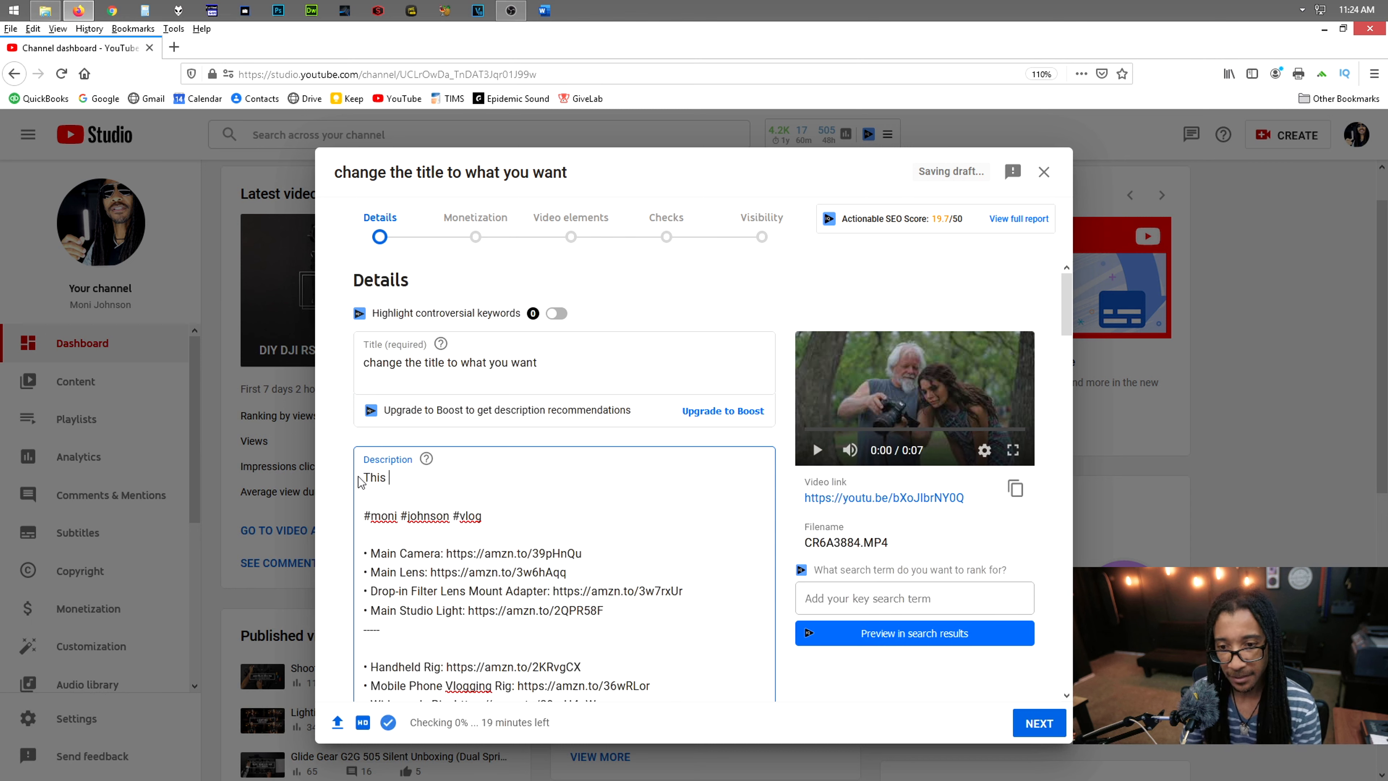
text(is a video I show with)
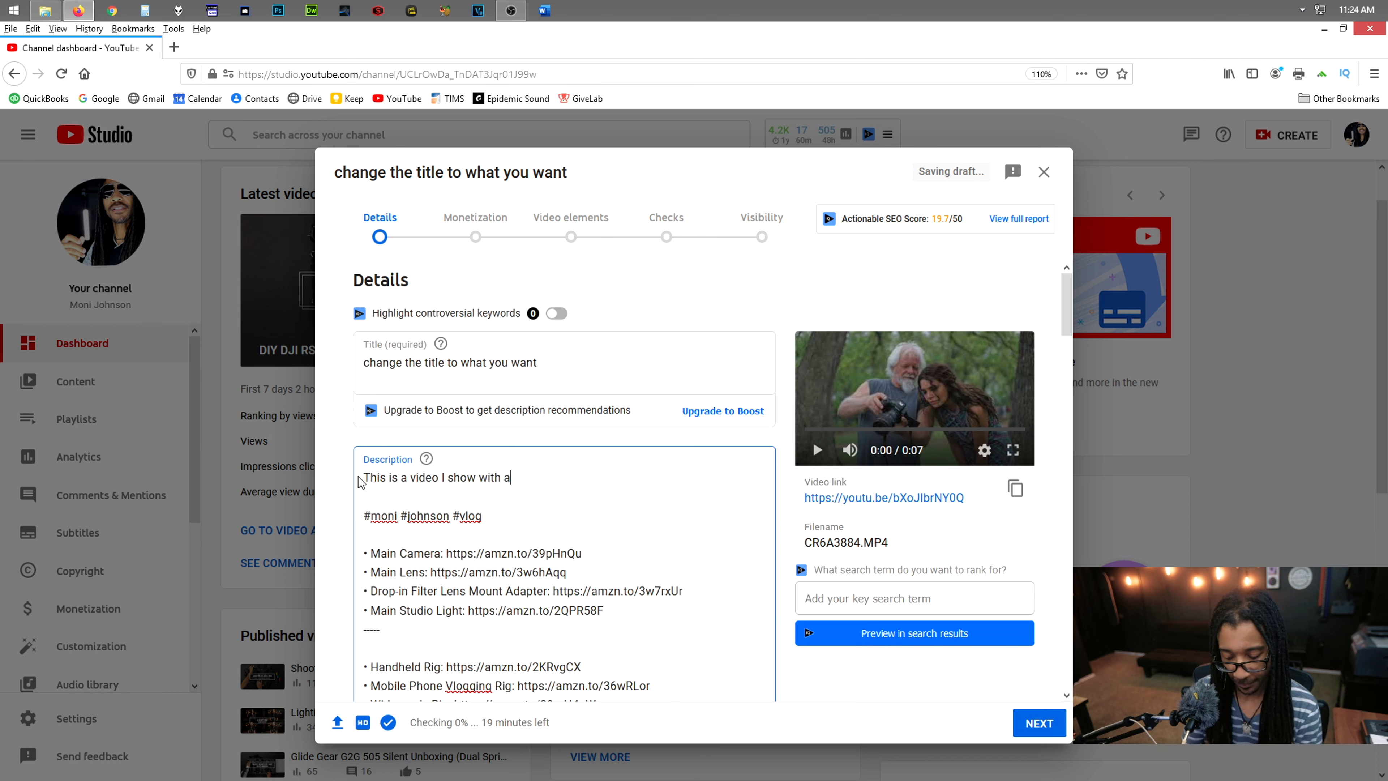
text( Angelina)
key(BackSpace)
text(Angelina and)
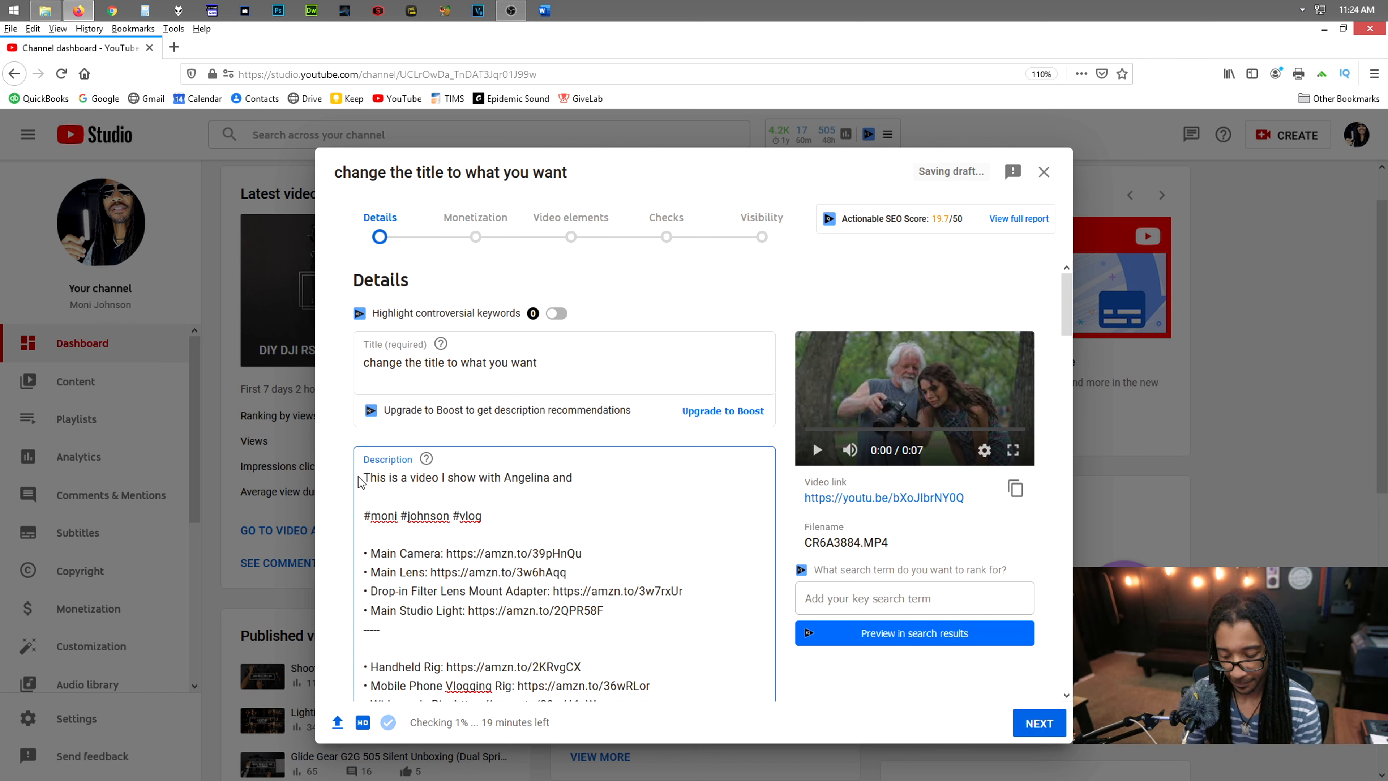
text( Roger)
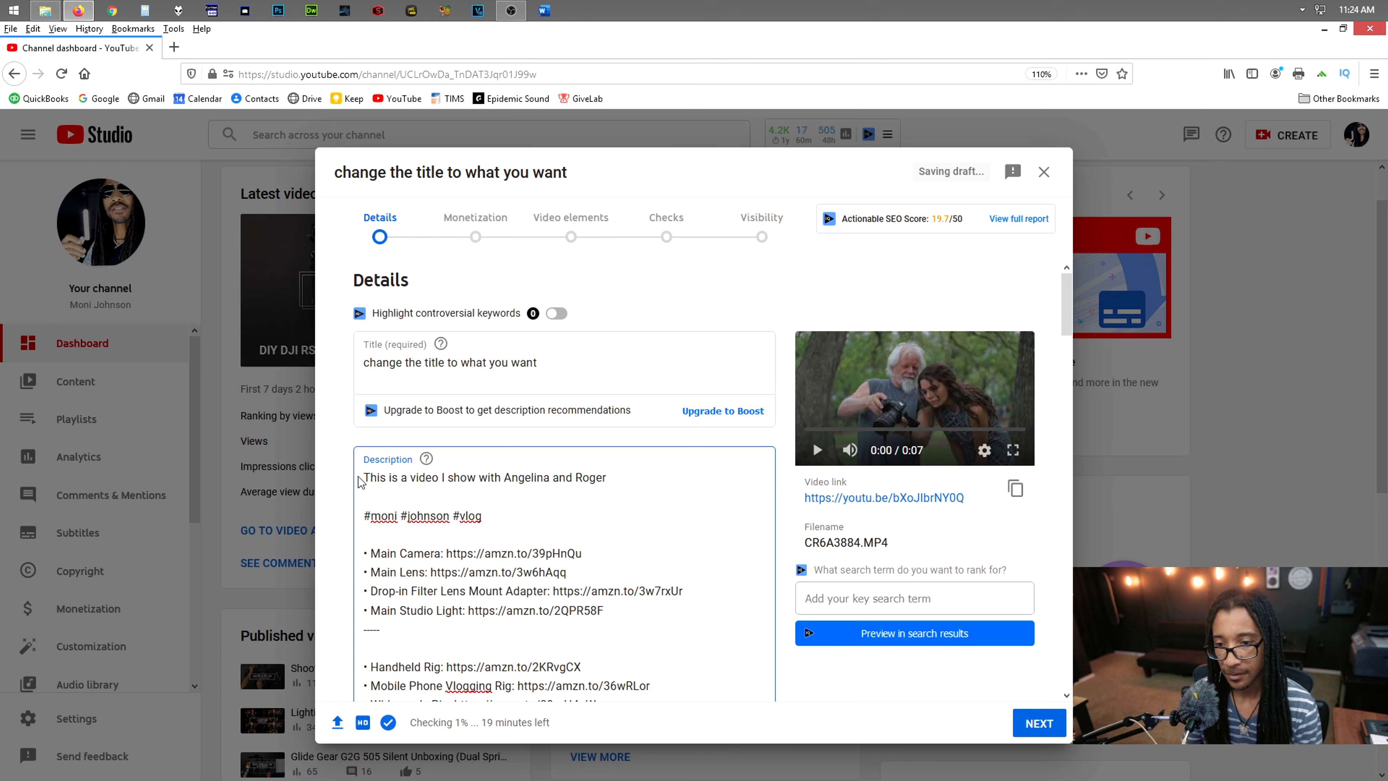
Replace the prefilled hashtags in the video description with "#model #photographer #bts"
drag(487, 515, 376, 515)
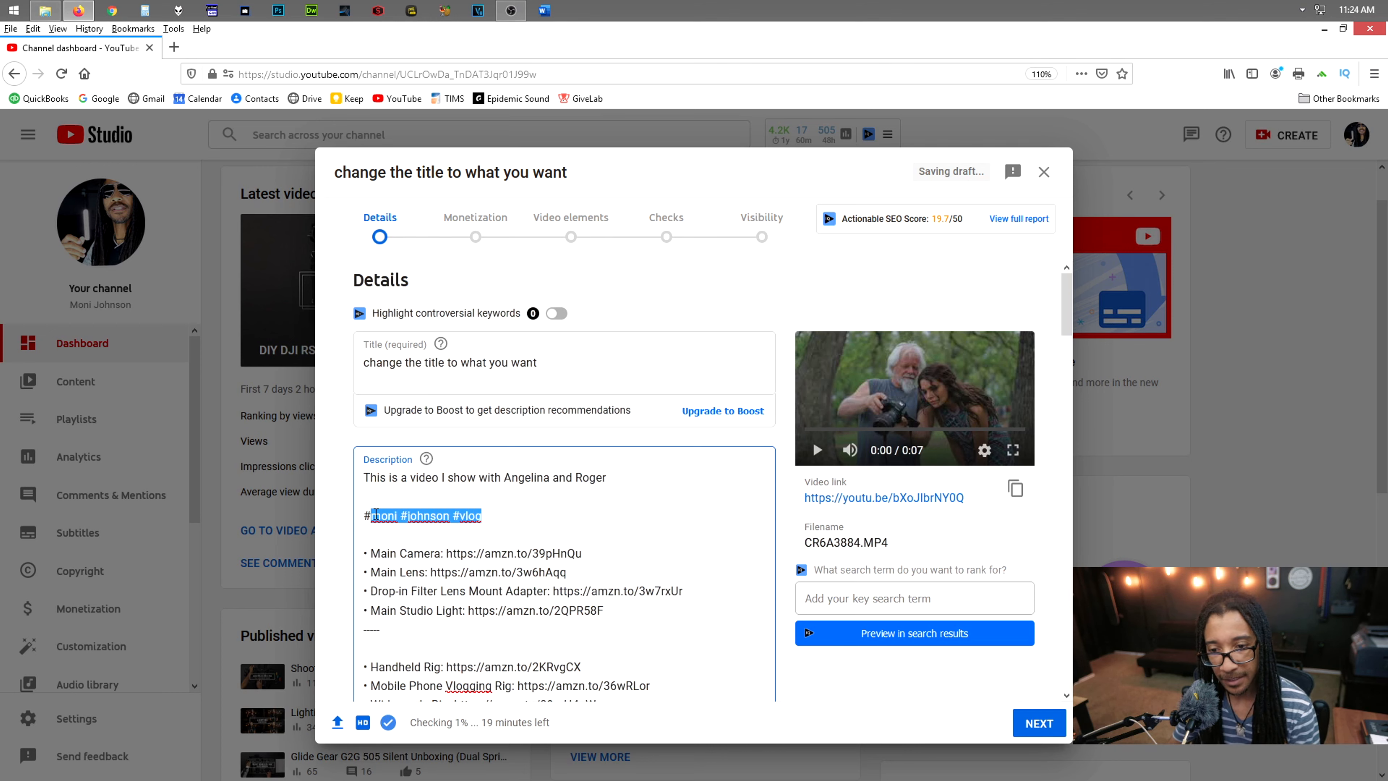
text(model sho)
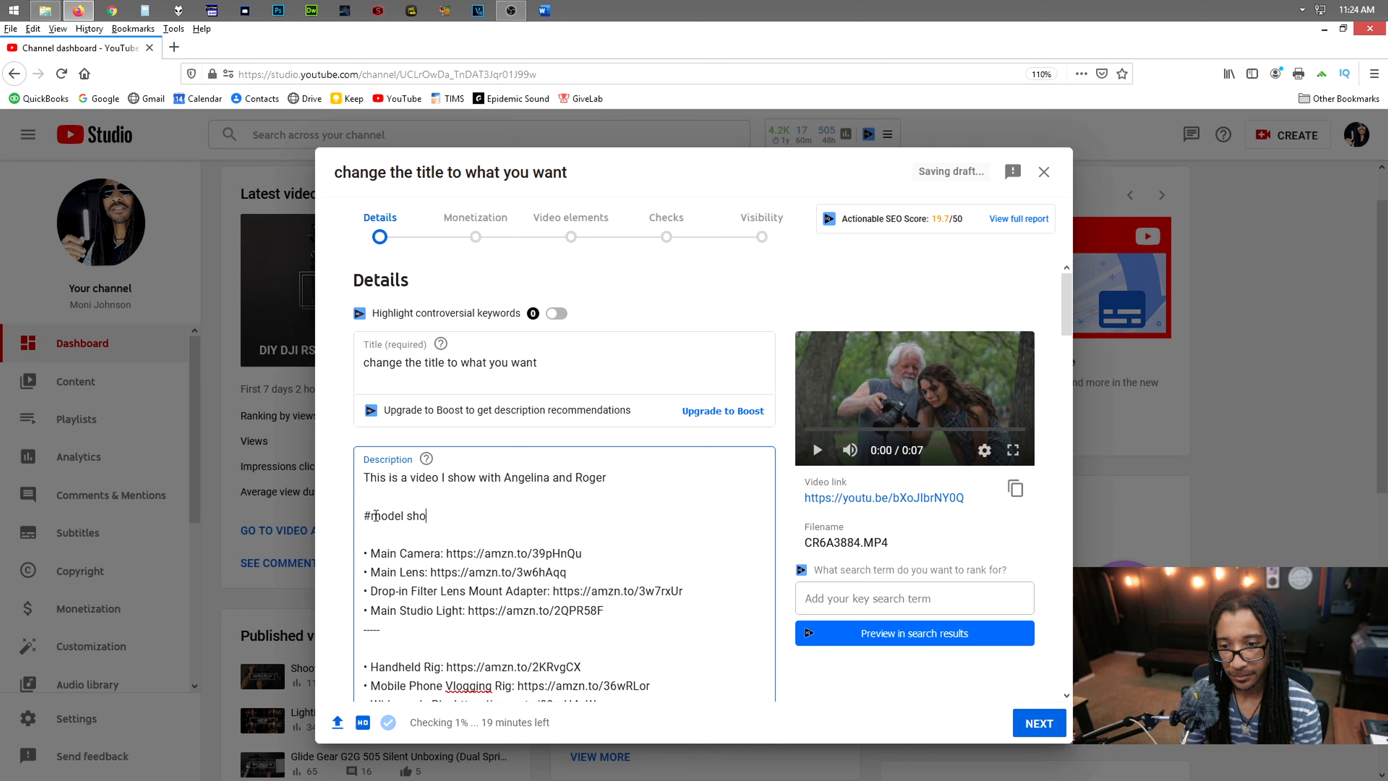
key(BackSpace)
key(BackSpace)
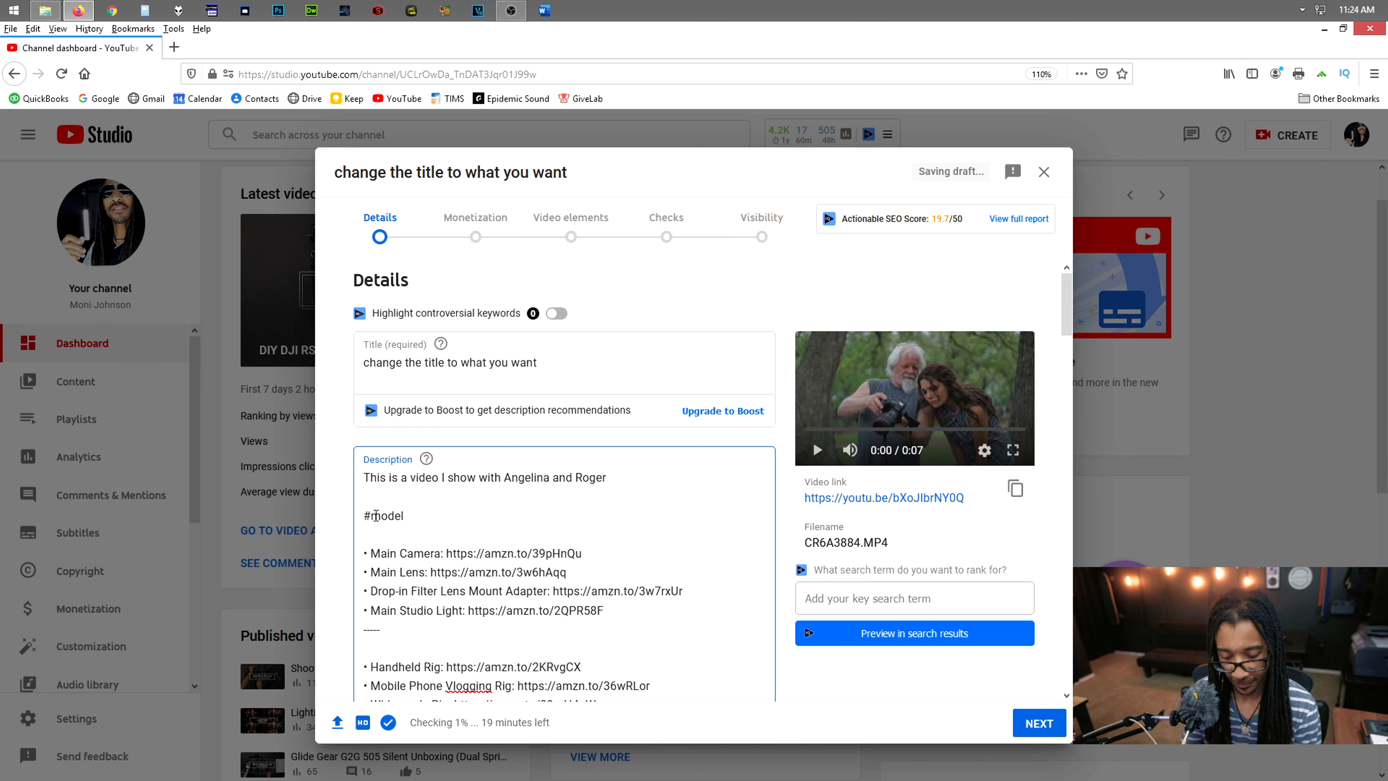
text(#photo)
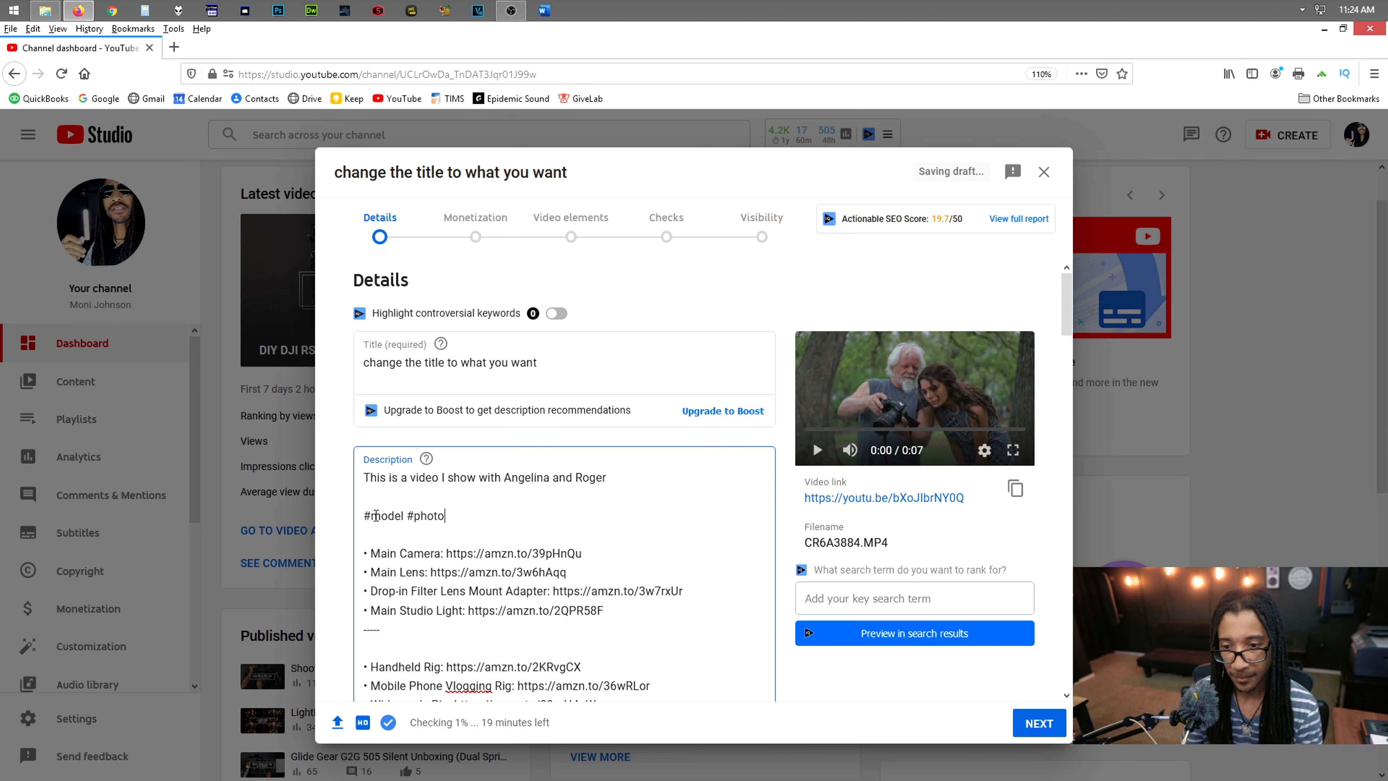
text(grapher #bts)
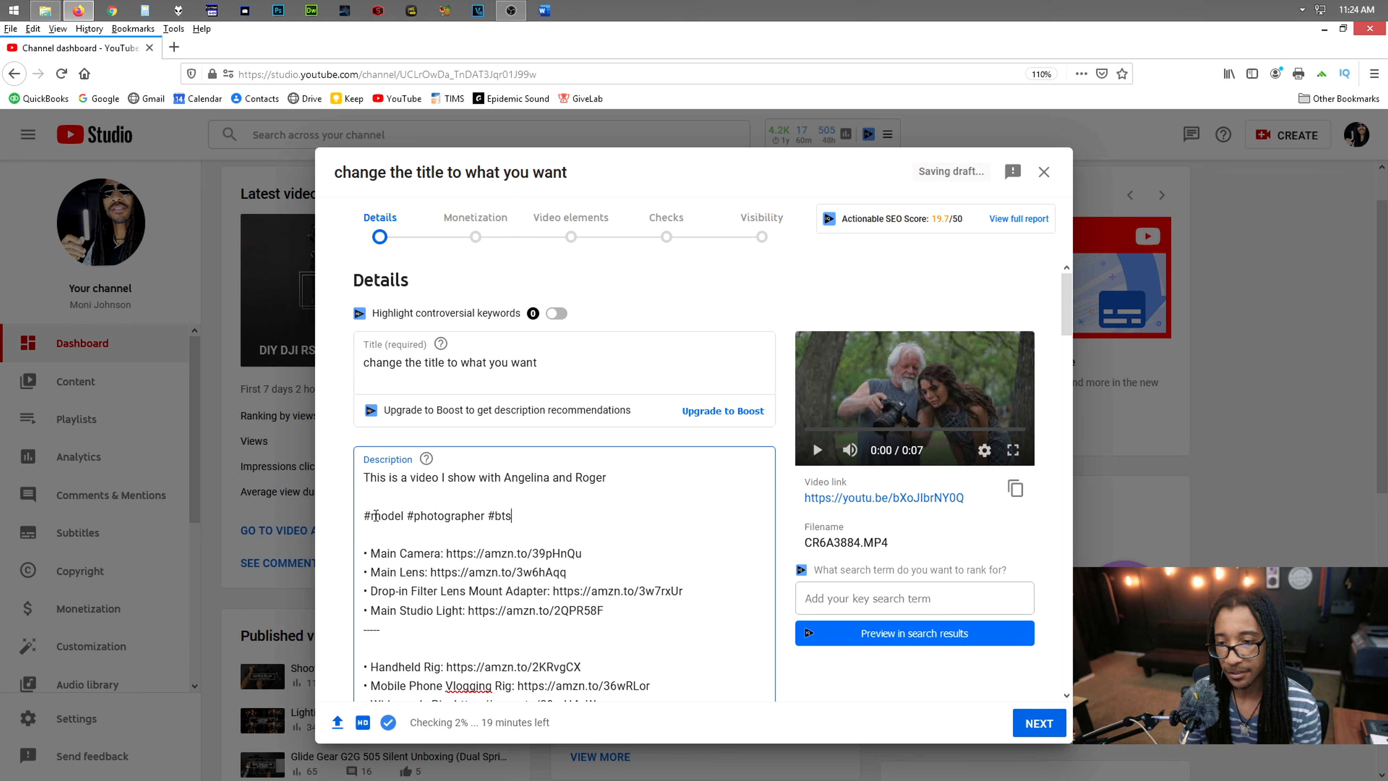
Look over the rest of the prefilled description and the thumbnail, playlist and audience settings of the uploaded video
scroll(596, 460, down, 3)
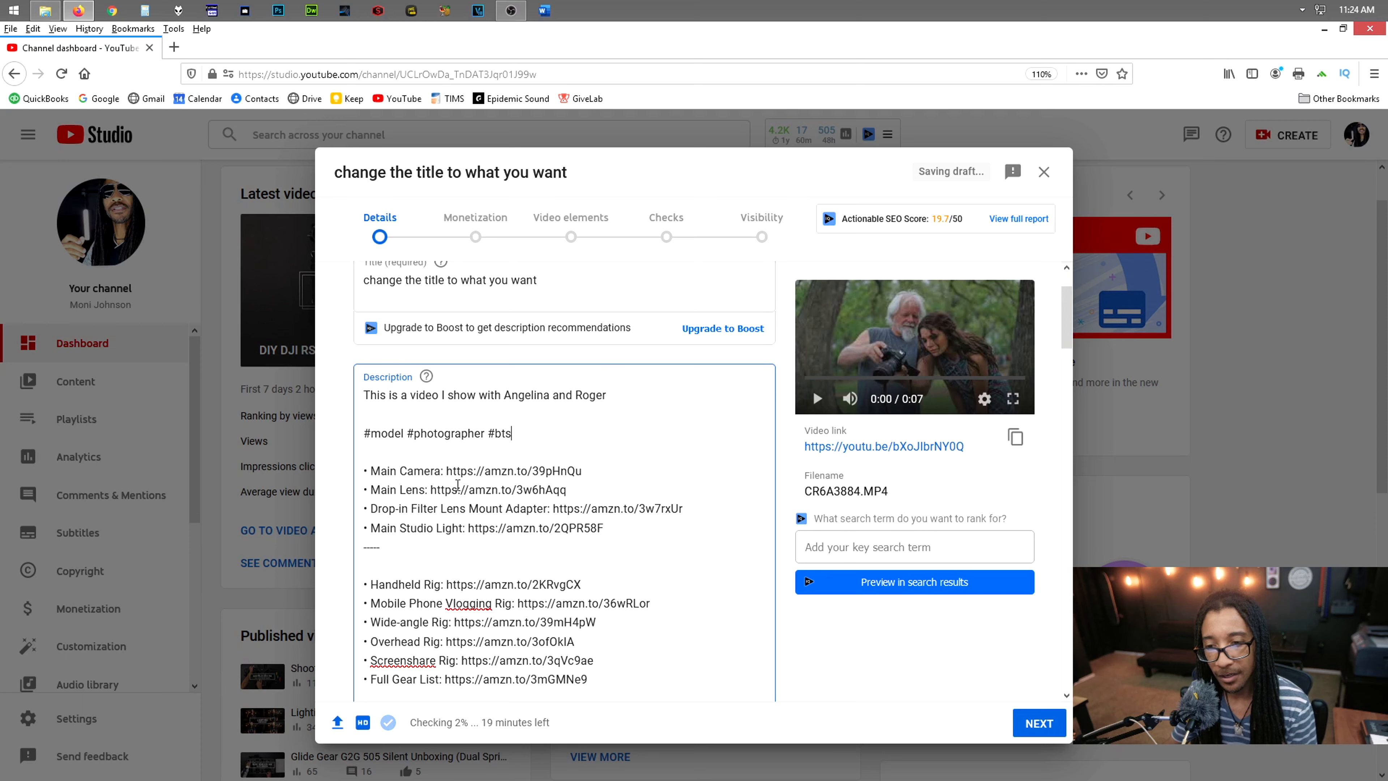
scroll(582, 513, down, 5)
scroll(581, 513, down, 15)
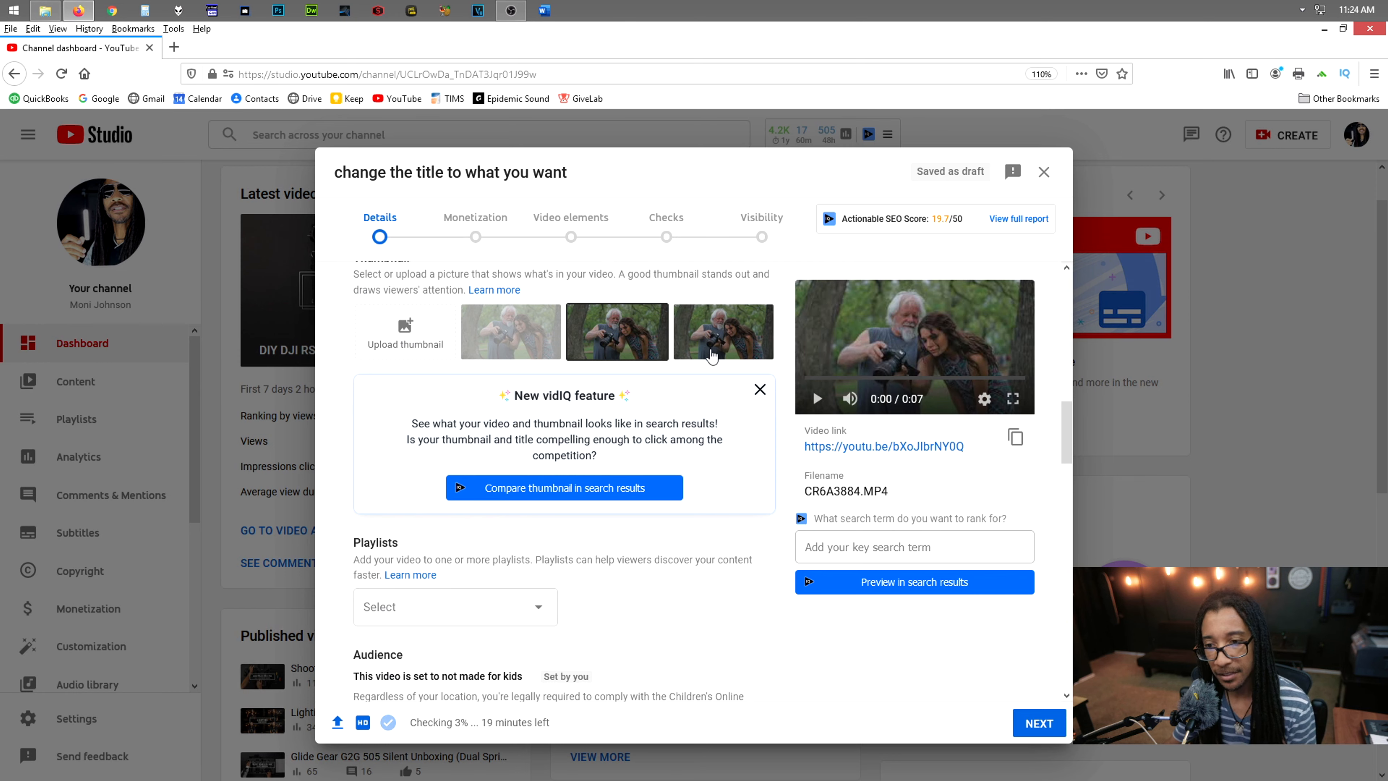
scroll(628, 492, down, 5)
scroll(573, 602, up, 15)
scroll(572, 620, down, 2)
scroll(571, 621, up, 3)
scroll(660, 542, down, 10)
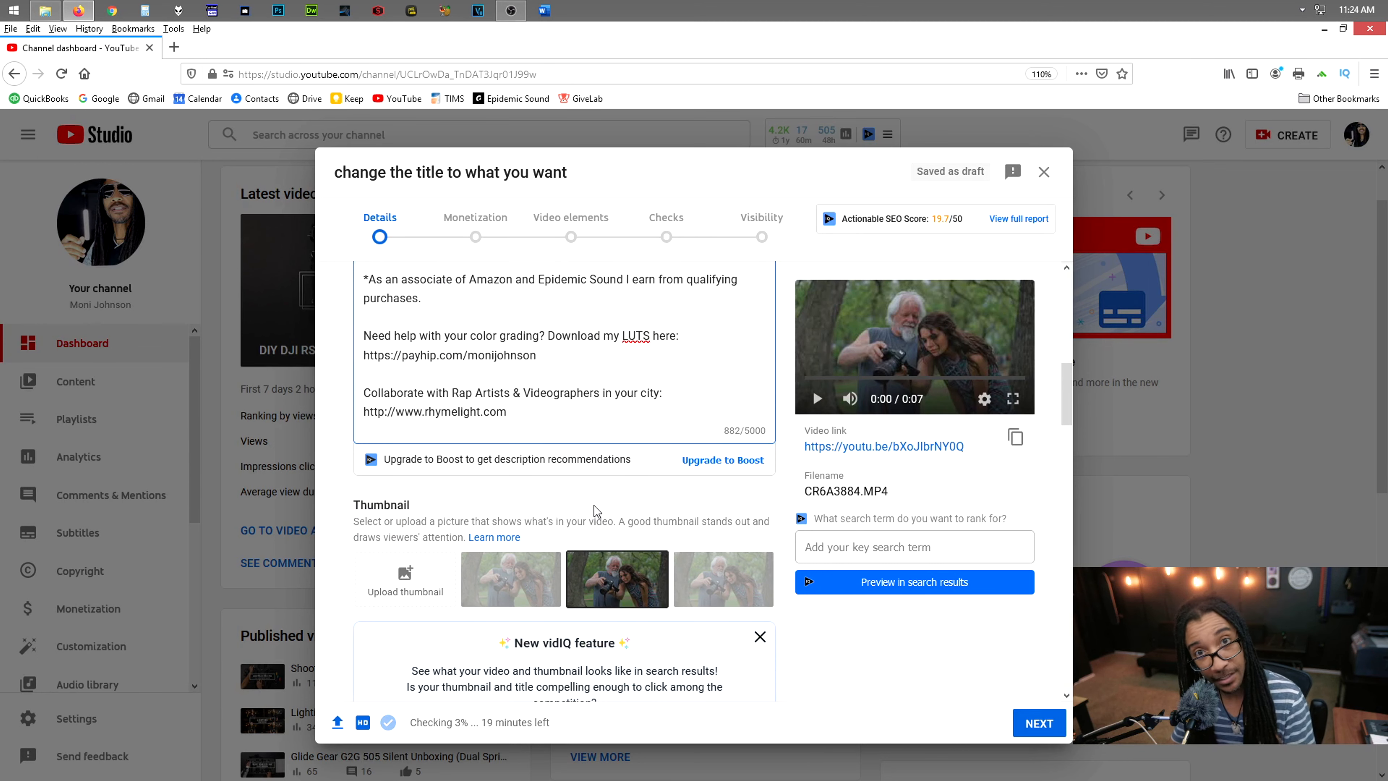
scroll(594, 505, up, 3)
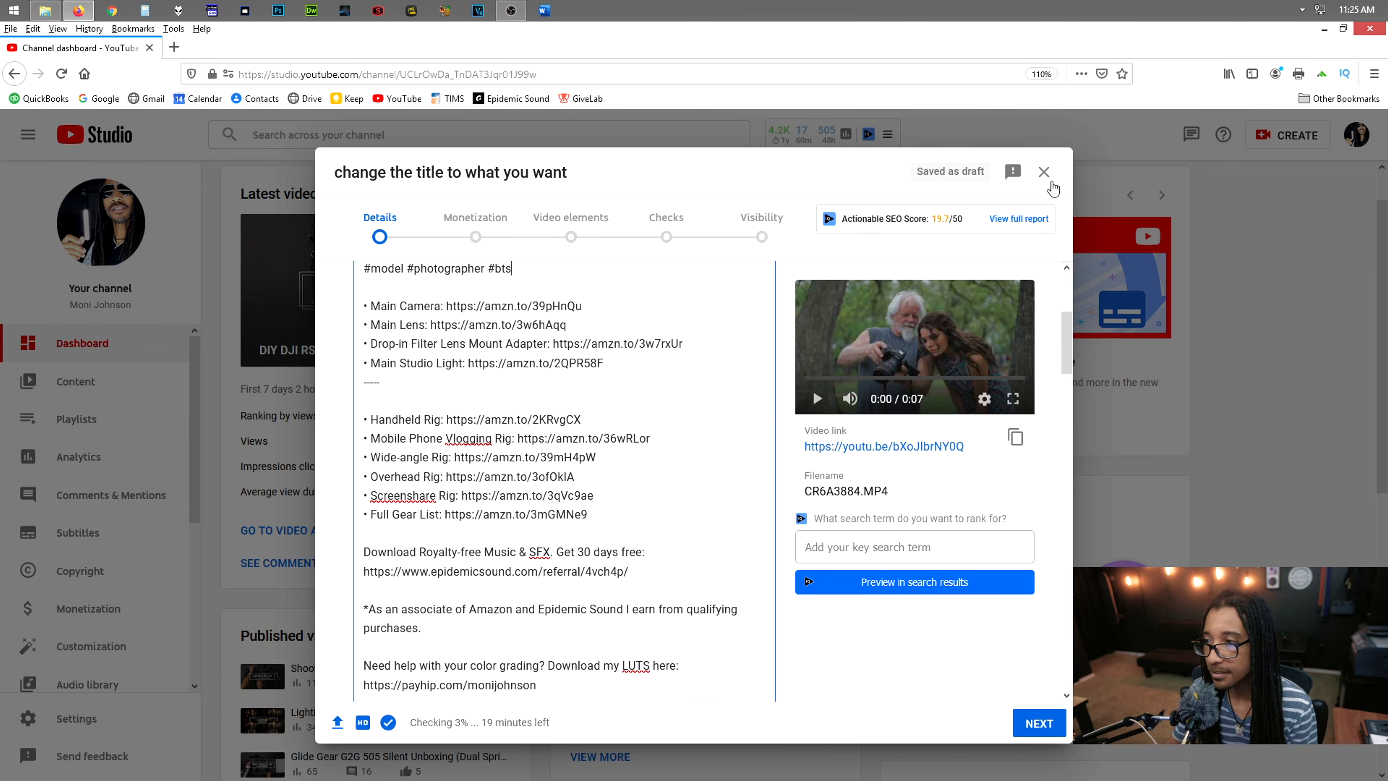
Close the upload details and permanently delete the draft "change the title to what you want" from the channel content
click(1044, 171)
click(63, 390)
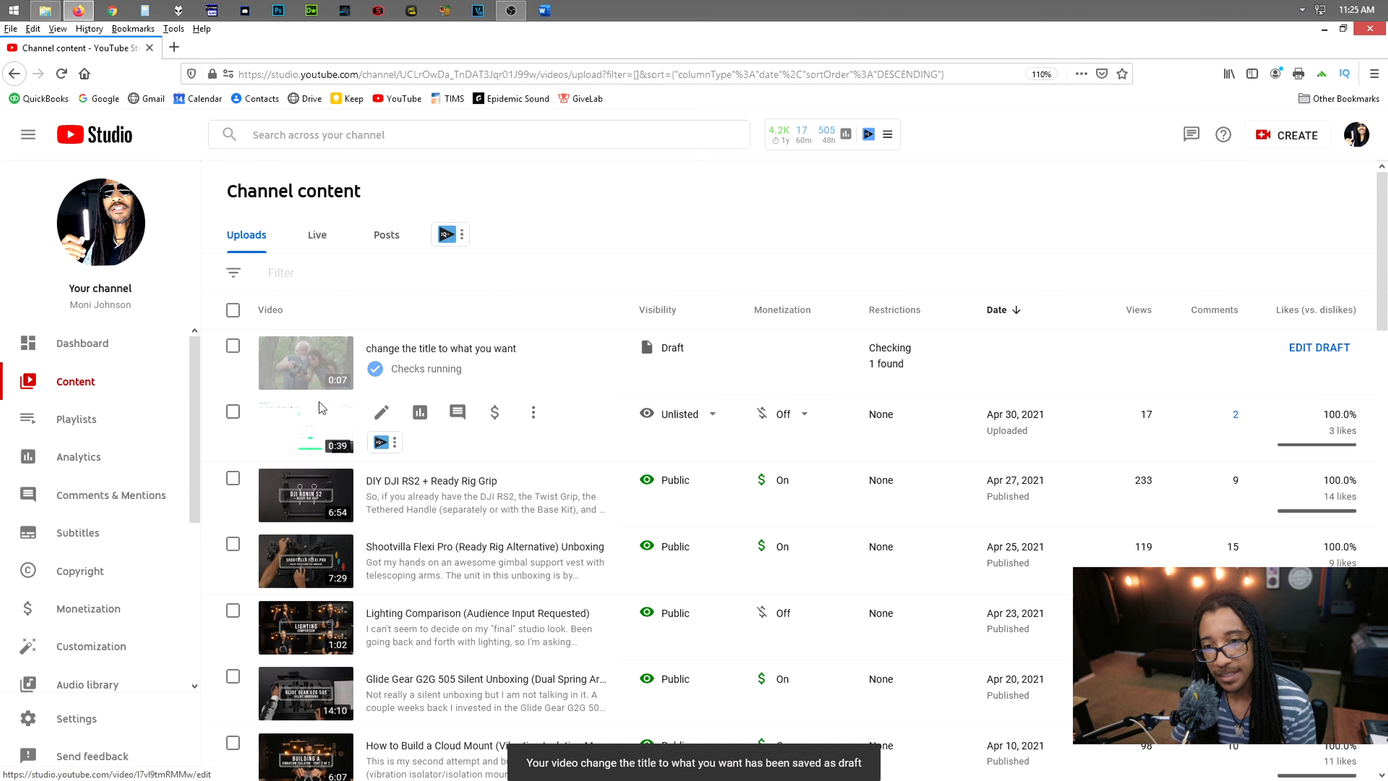
click(458, 347)
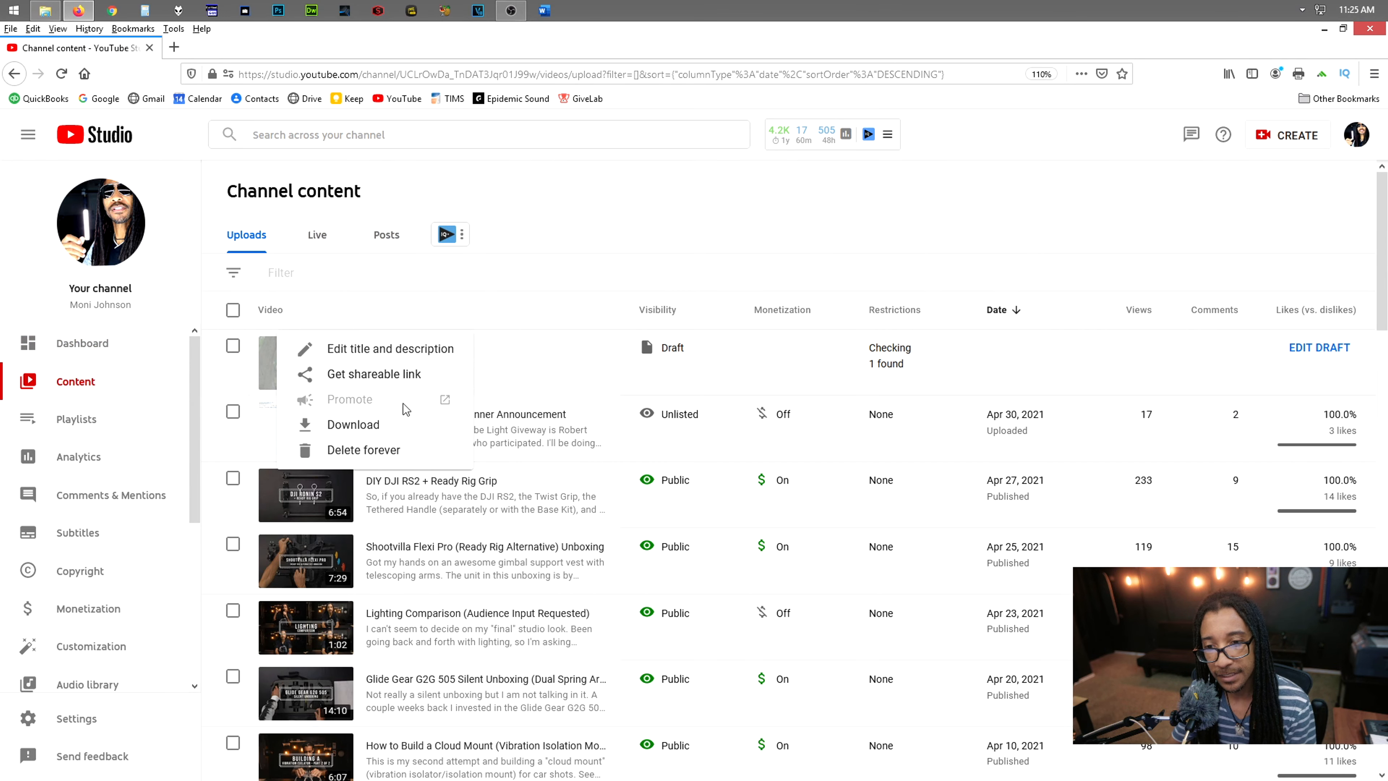
click(358, 450)
click(498, 483)
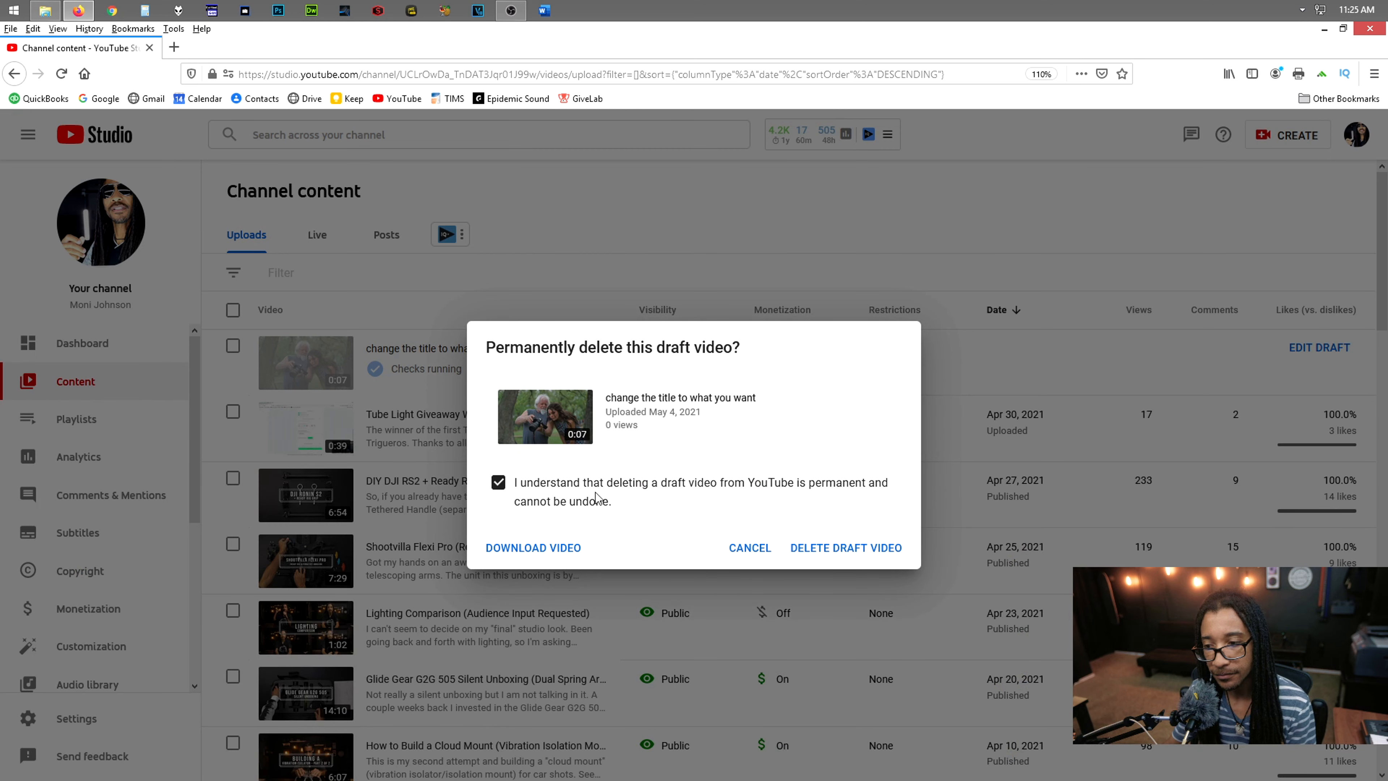
click(845, 548)
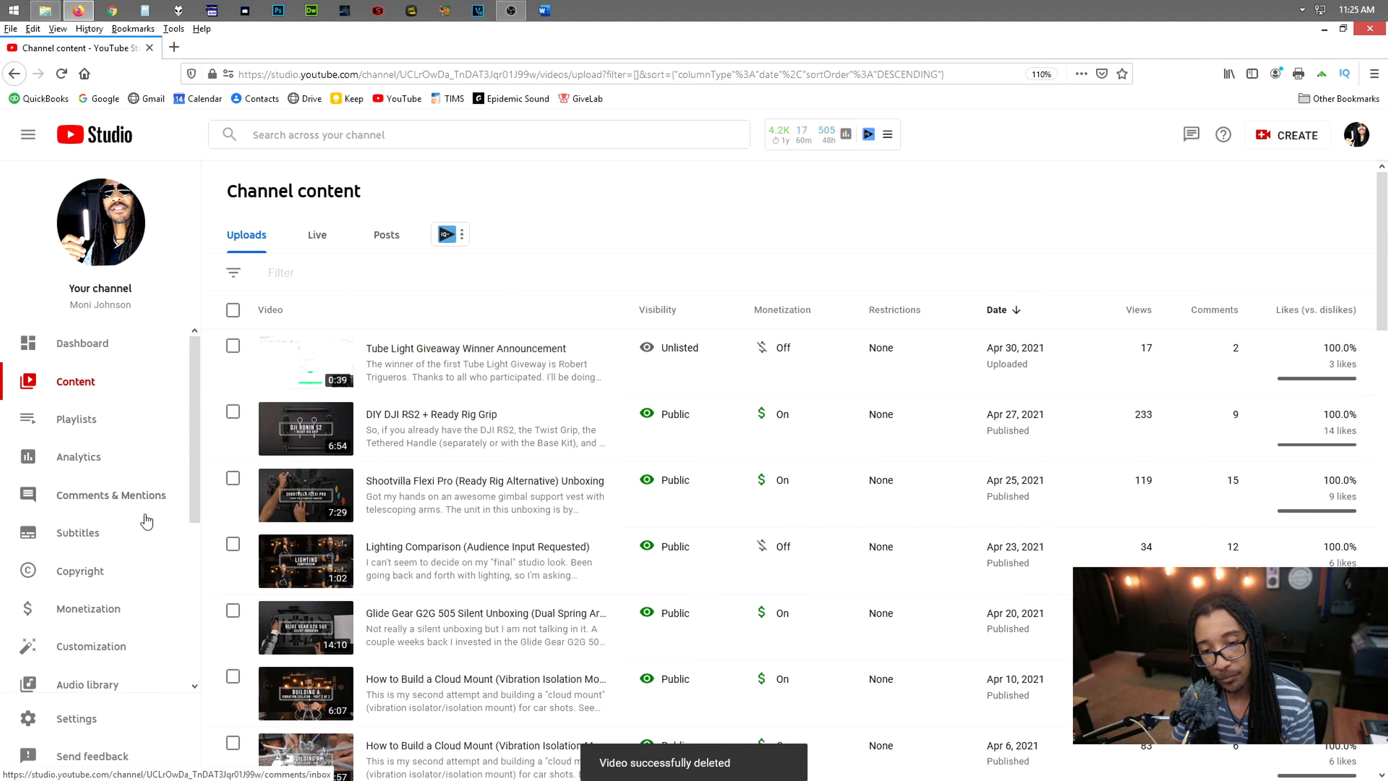
Clear the default title in the channel's upload defaults and save the settings
click(65, 721)
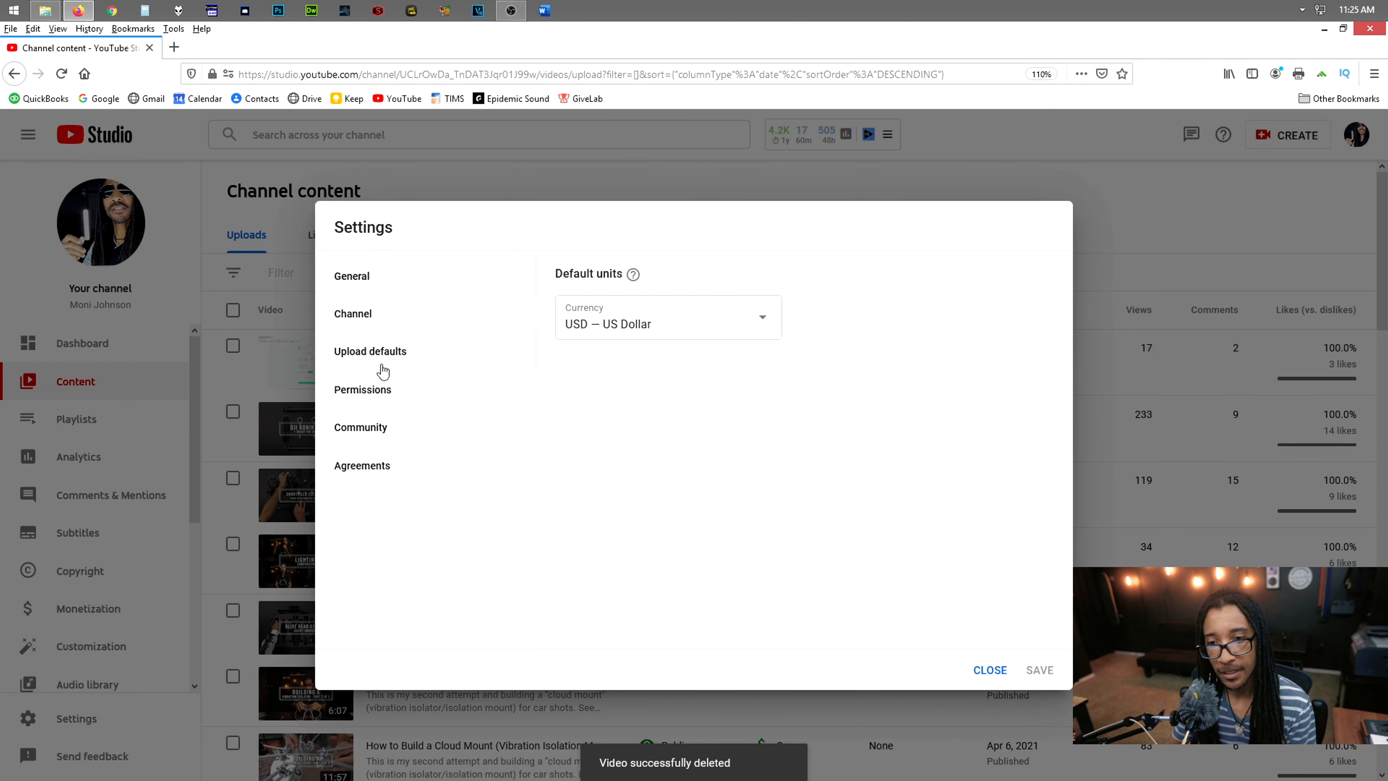
click(377, 361)
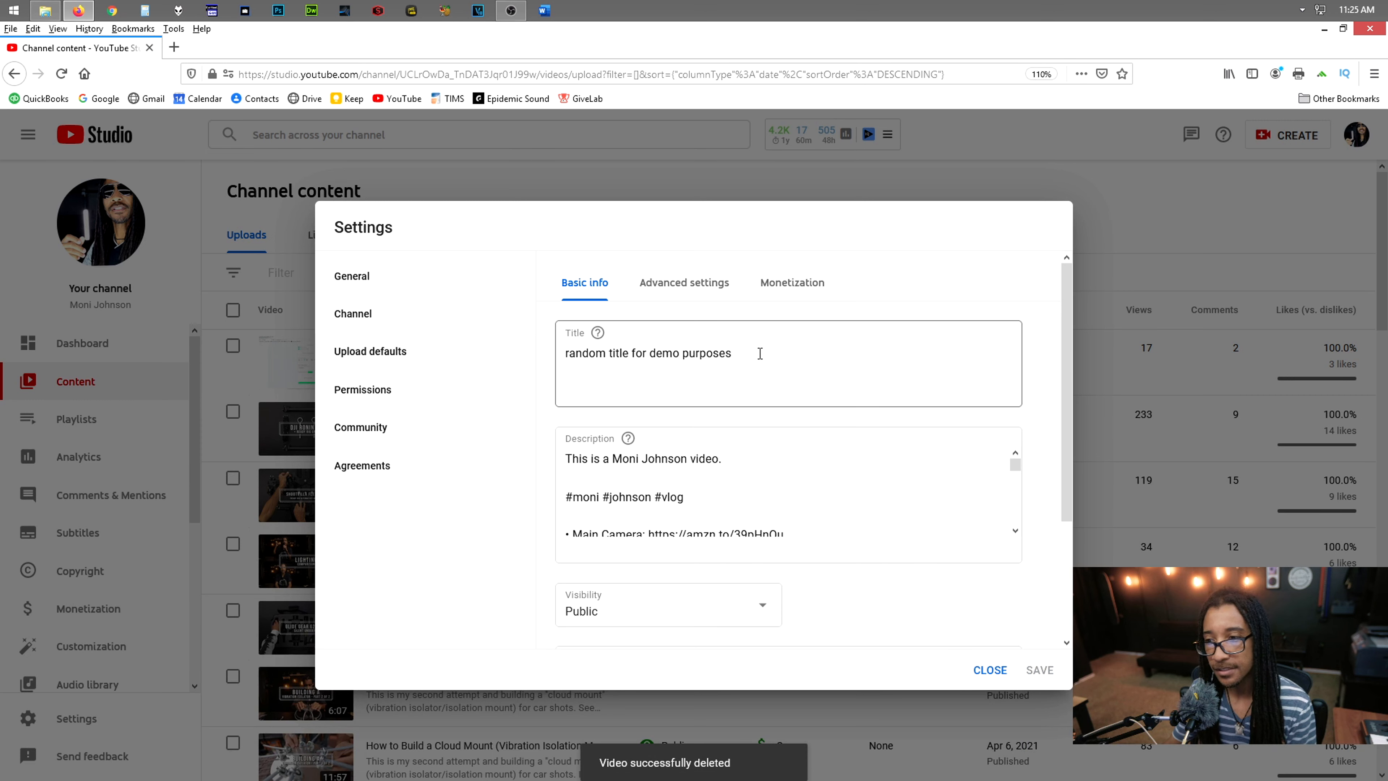
drag(759, 351, 320, 355)
key(BackSpace)
scroll(774, 428, down, 3)
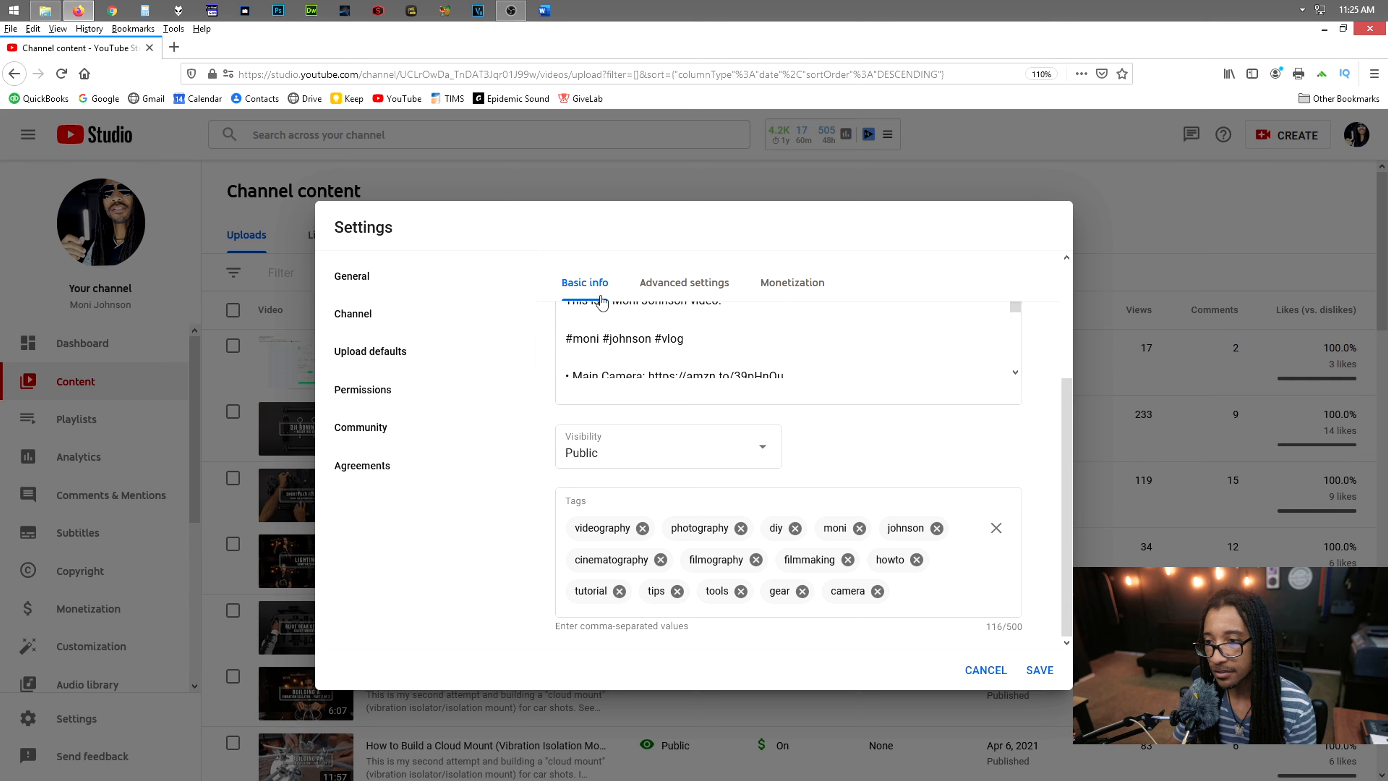
click(1040, 670)
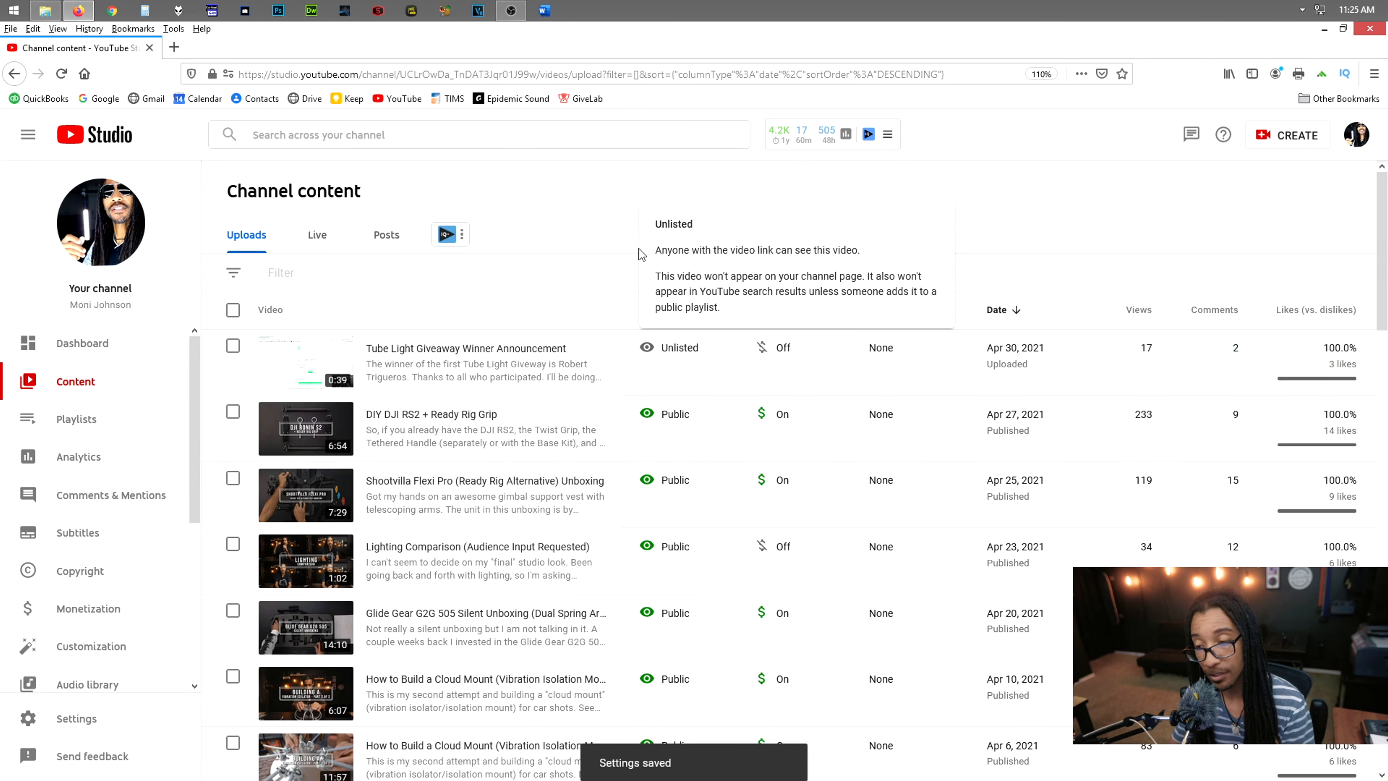